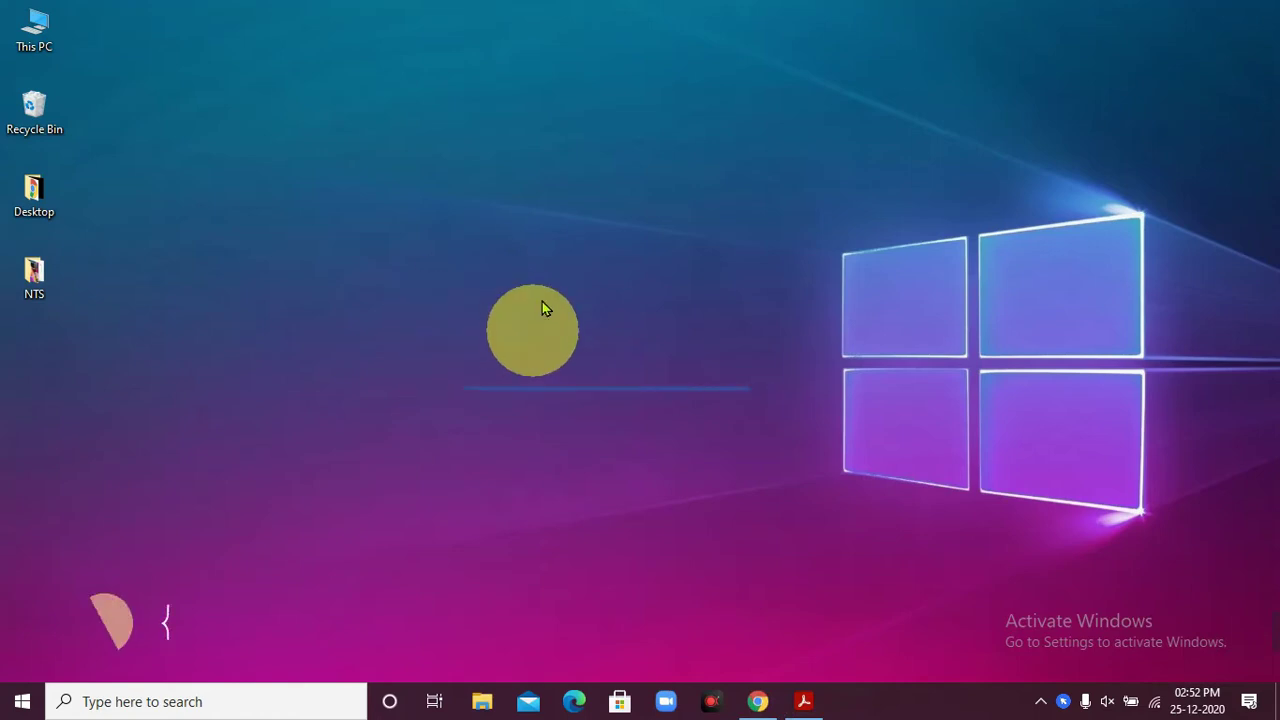
- Open This PC from the desktop icon
double_click(39, 40)
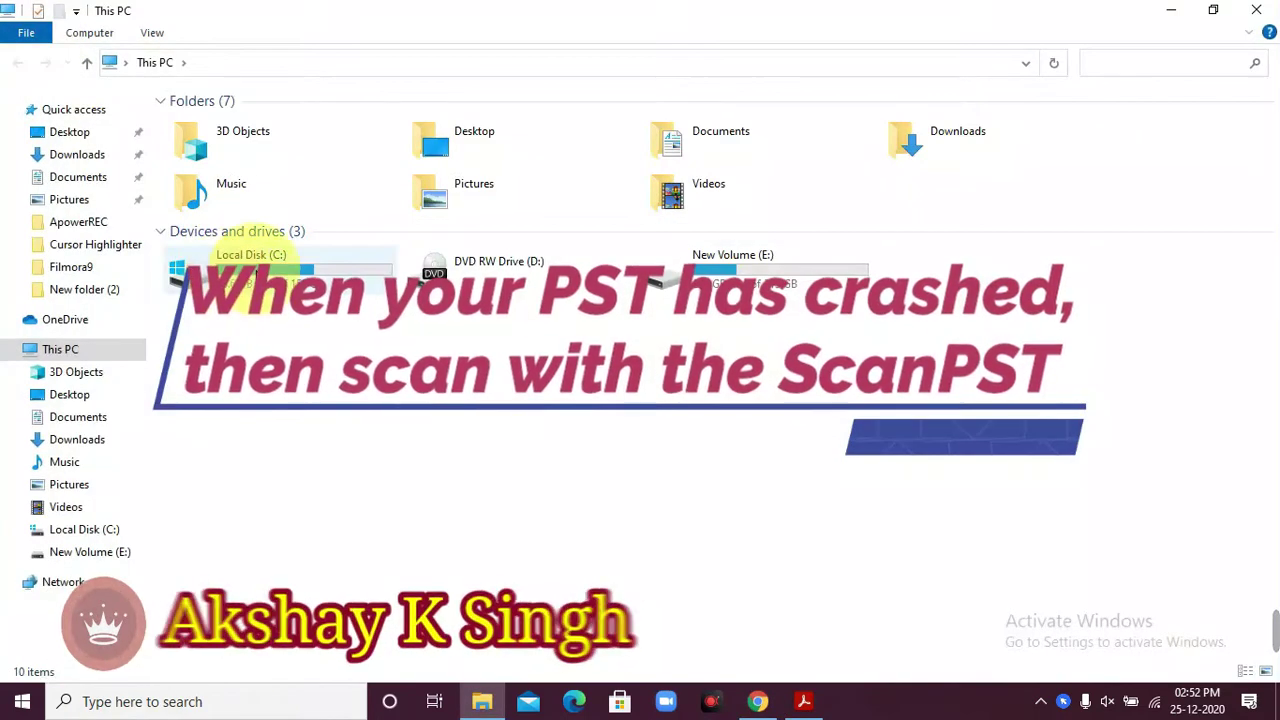
- Open Local Disk (C:), then refresh the desktop from its right-click menu
click(258, 272)
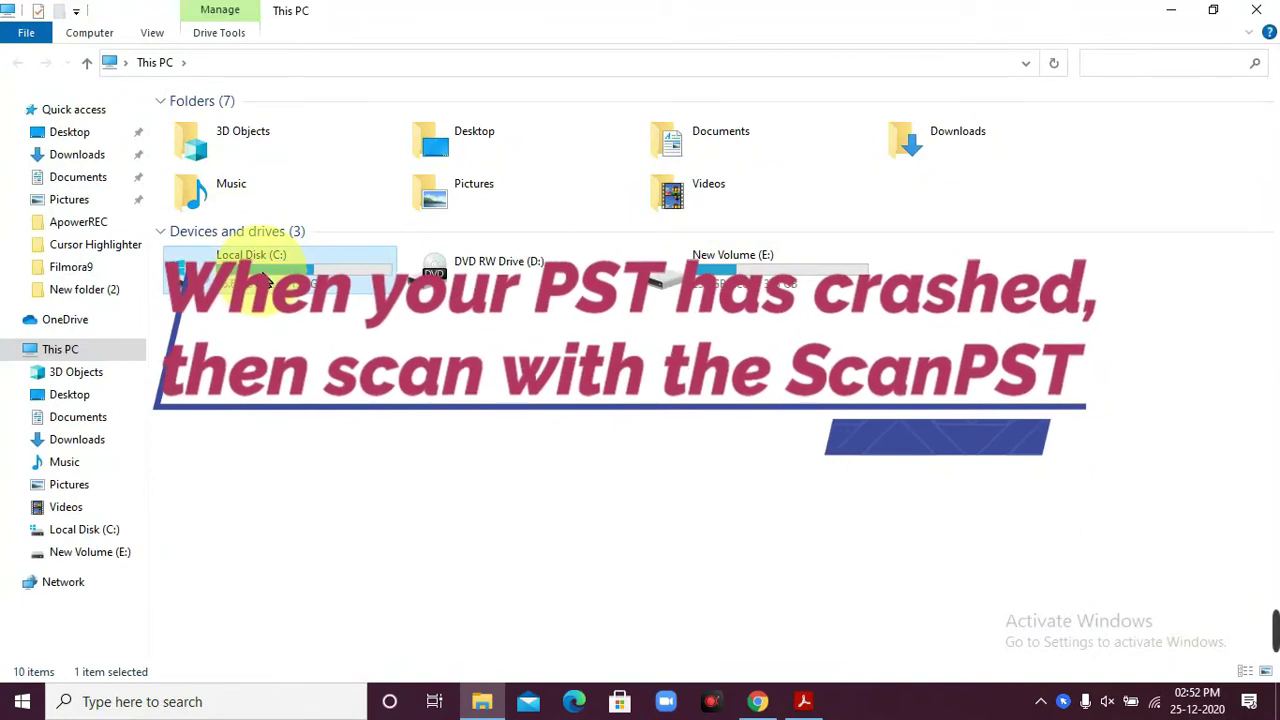
double_click(258, 272)
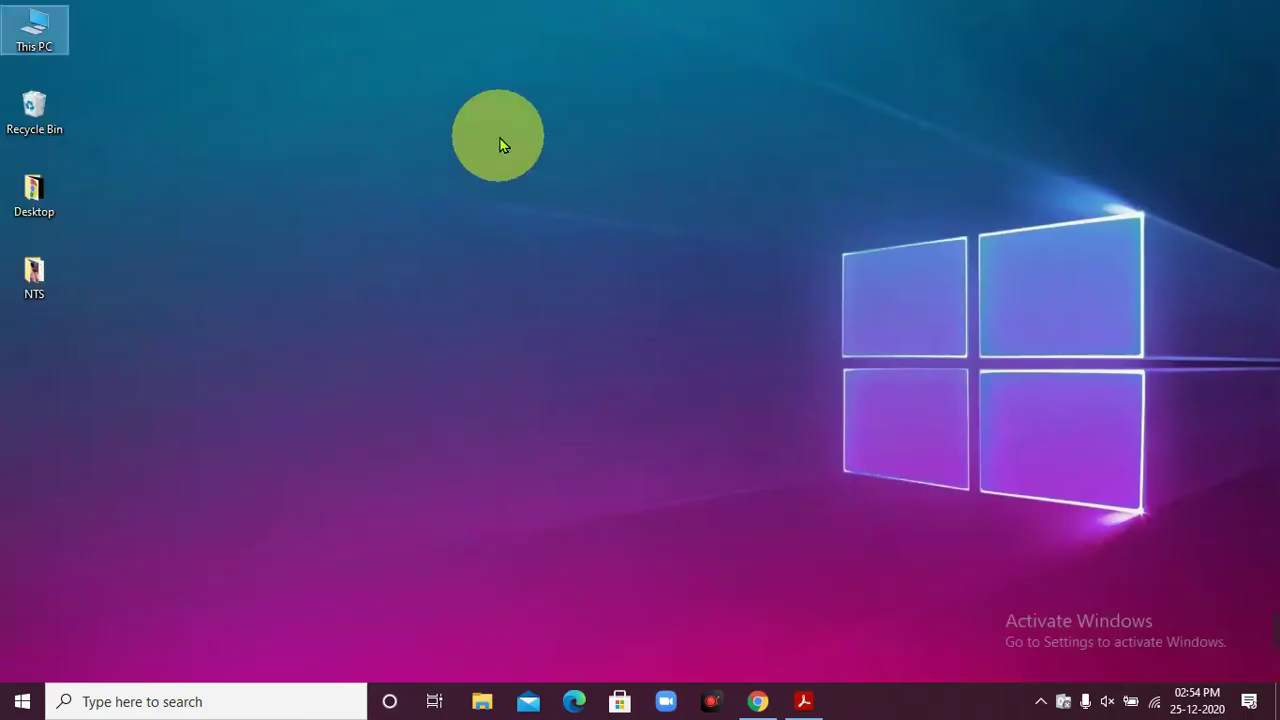
right_click(500, 137)
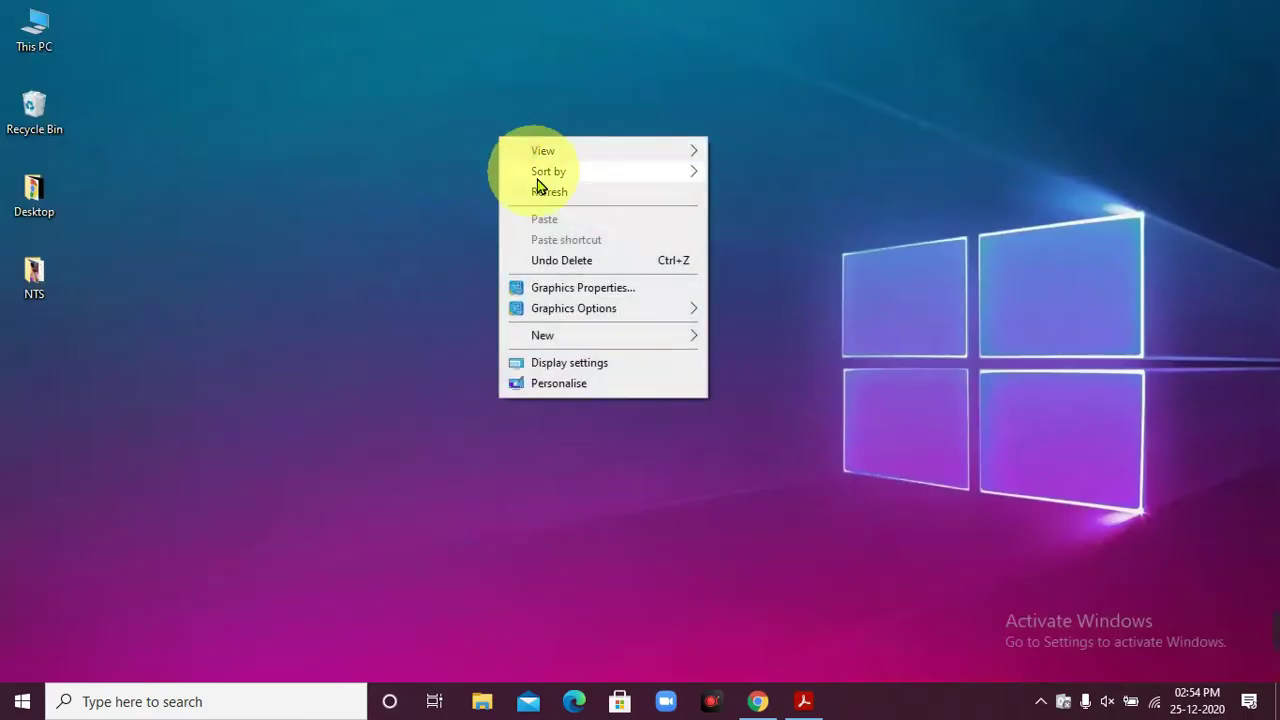
click(540, 194)
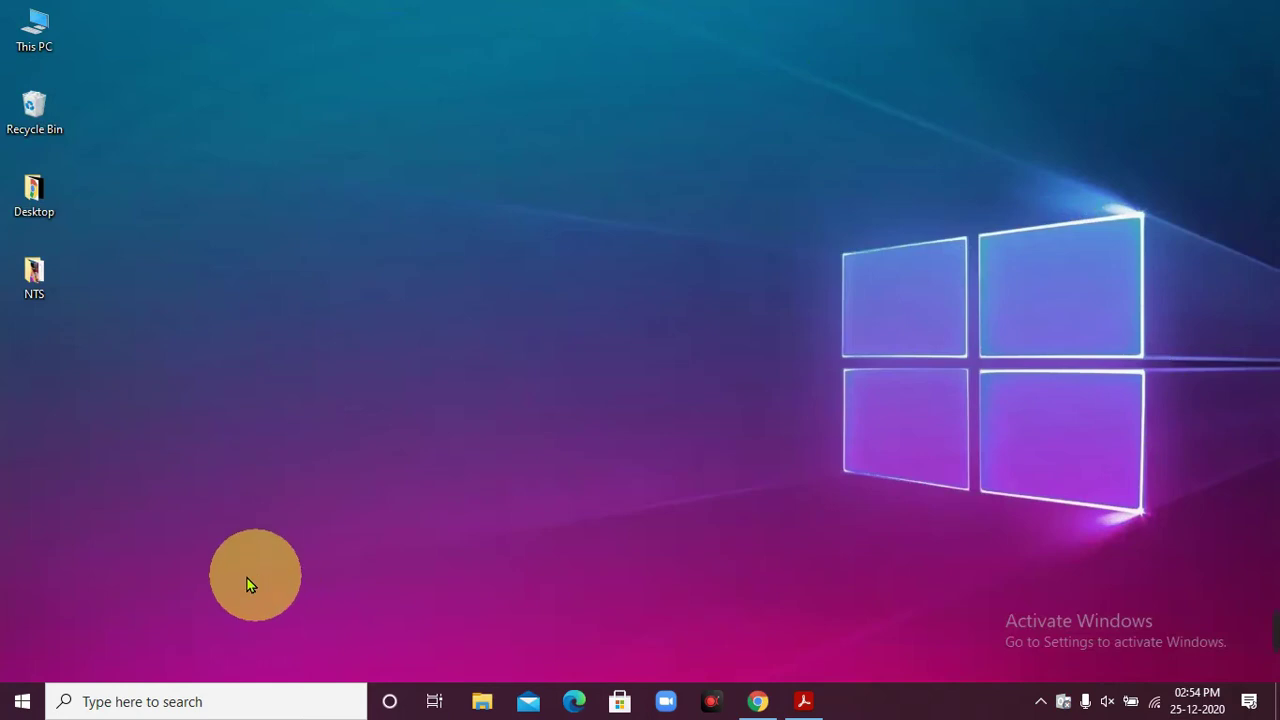
- Browse to C:\Program Files\Microsoft Office\Office16 to locate SCANPST
double_click(35, 45)
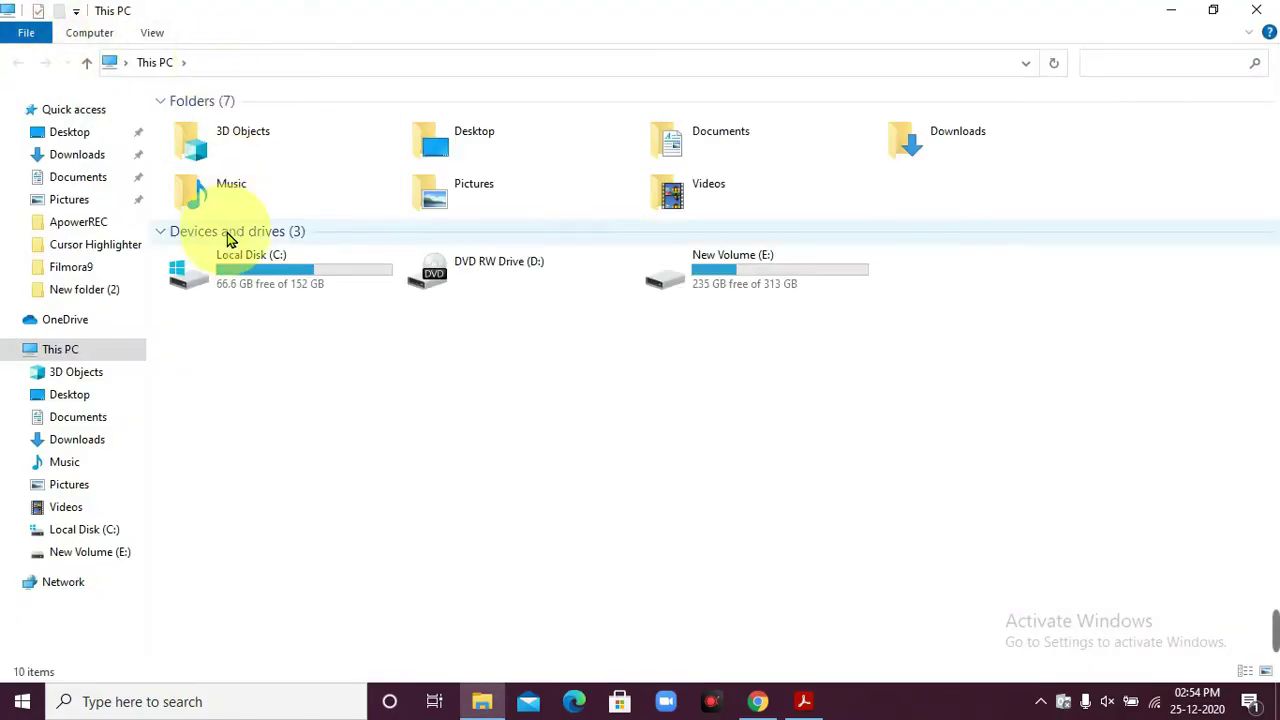
double_click(271, 264)
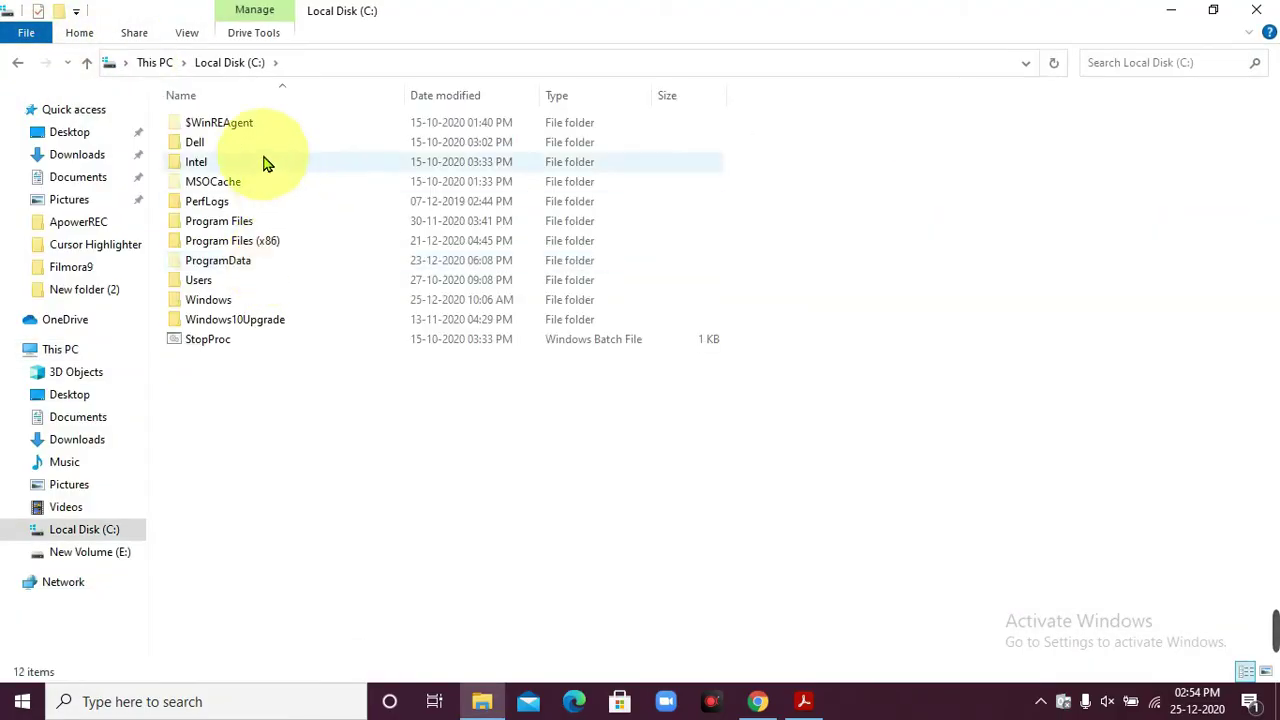
double_click(255, 224)
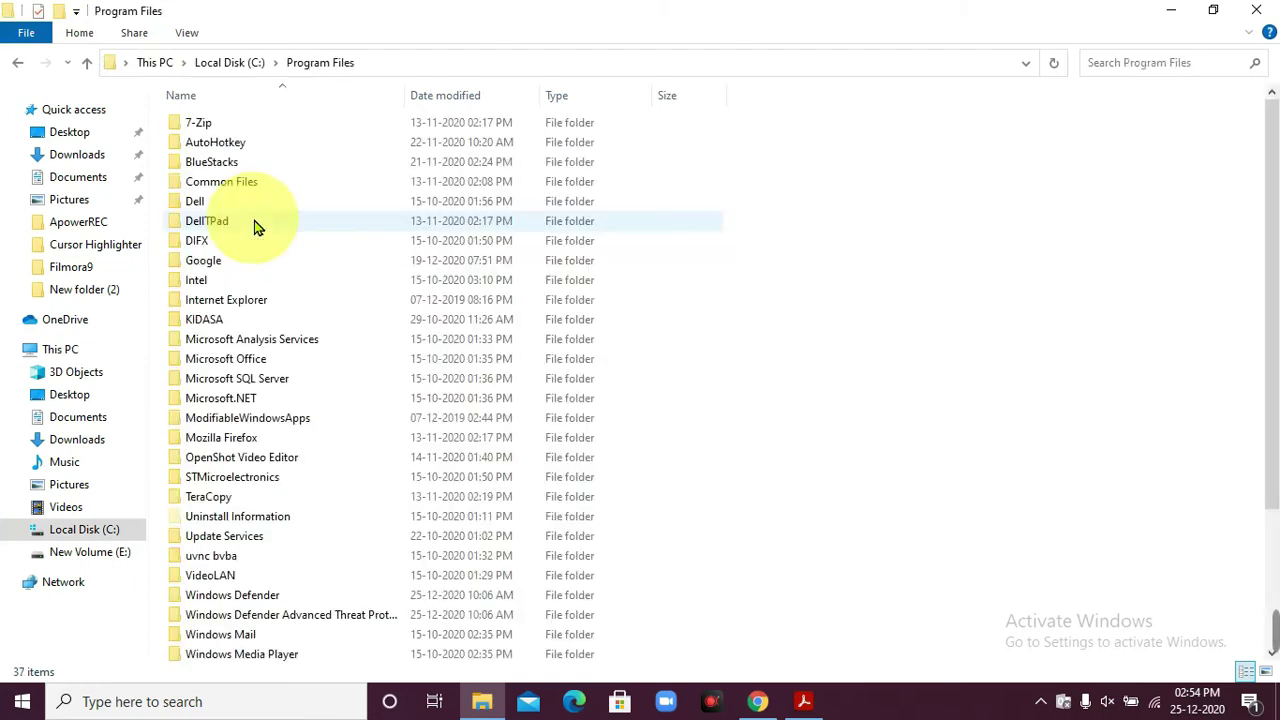
double_click(278, 368)
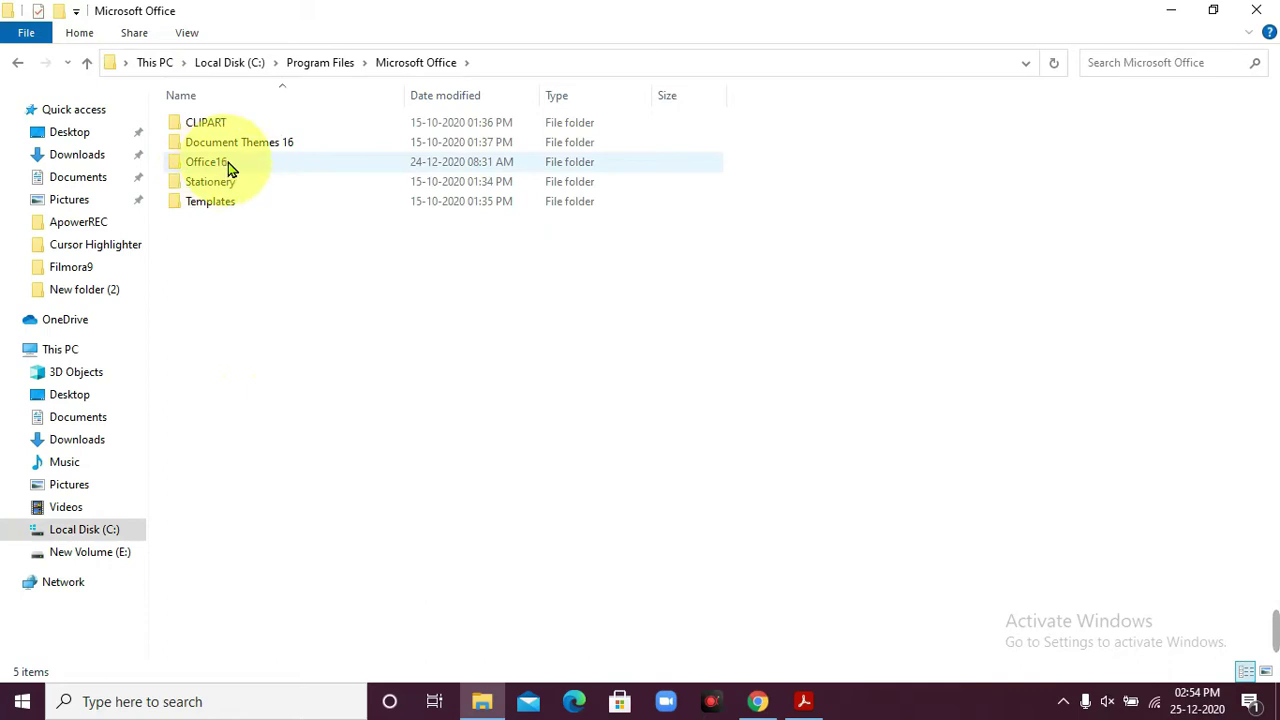
double_click(233, 165)
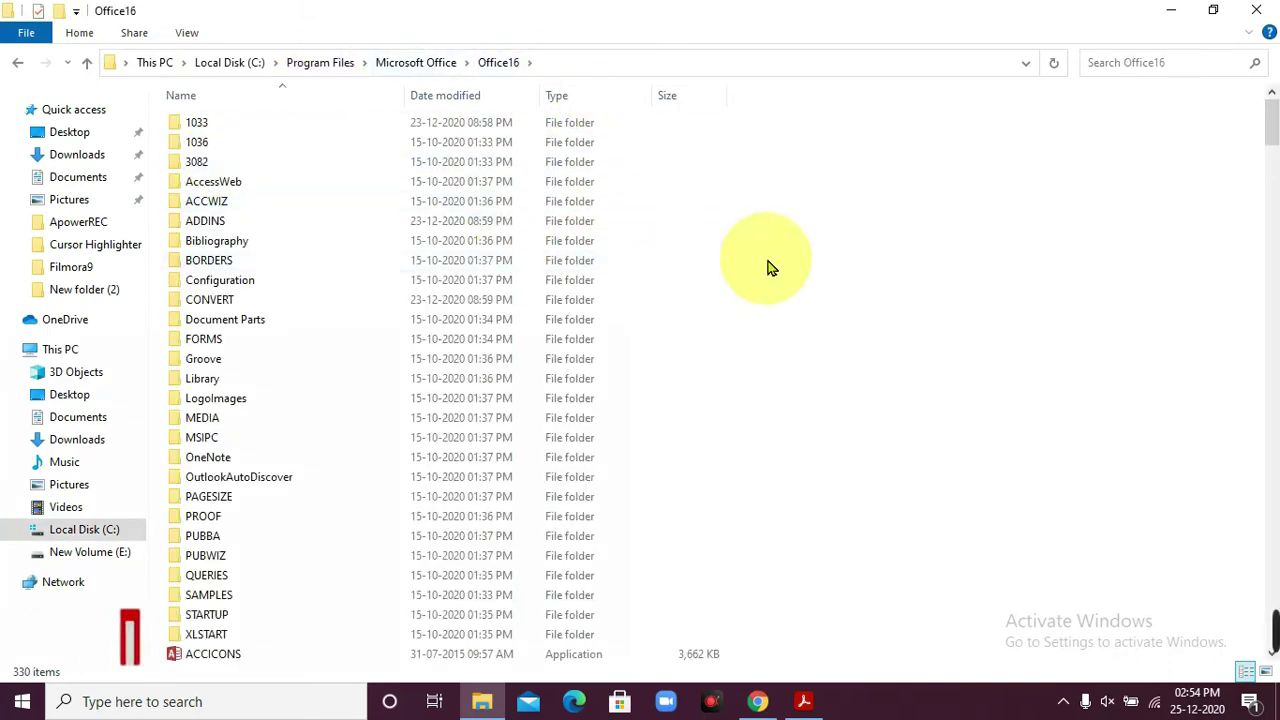
scroll(522, 392, down, 9)
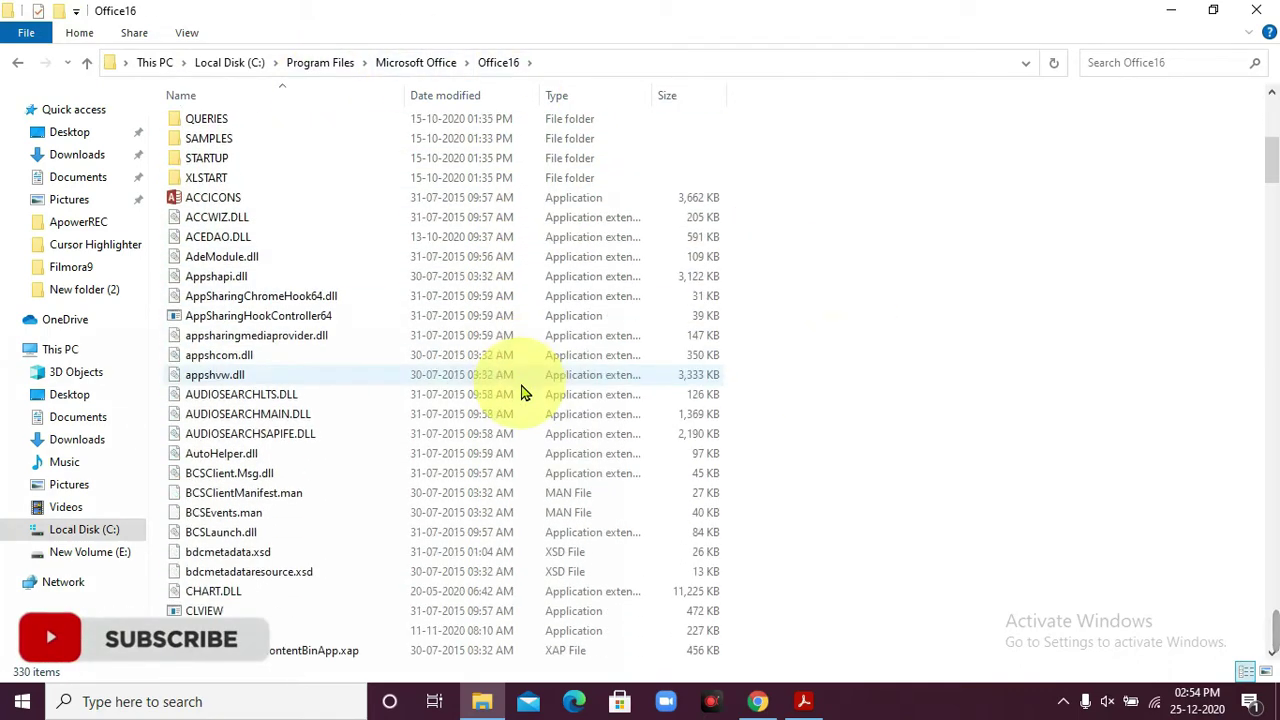
scroll(522, 392, up, 9)
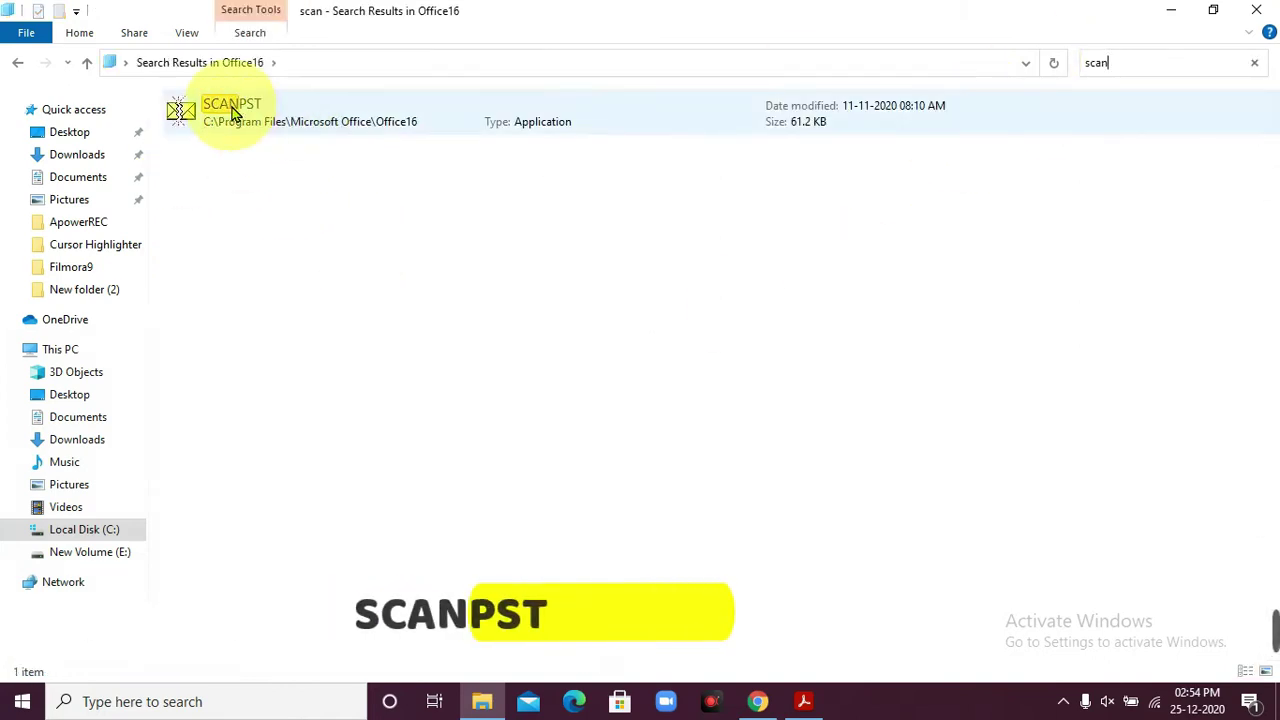
- Launch SCANPST and browse its file picker to the TEST folder on New Volume (E:)
double_click(250, 114)
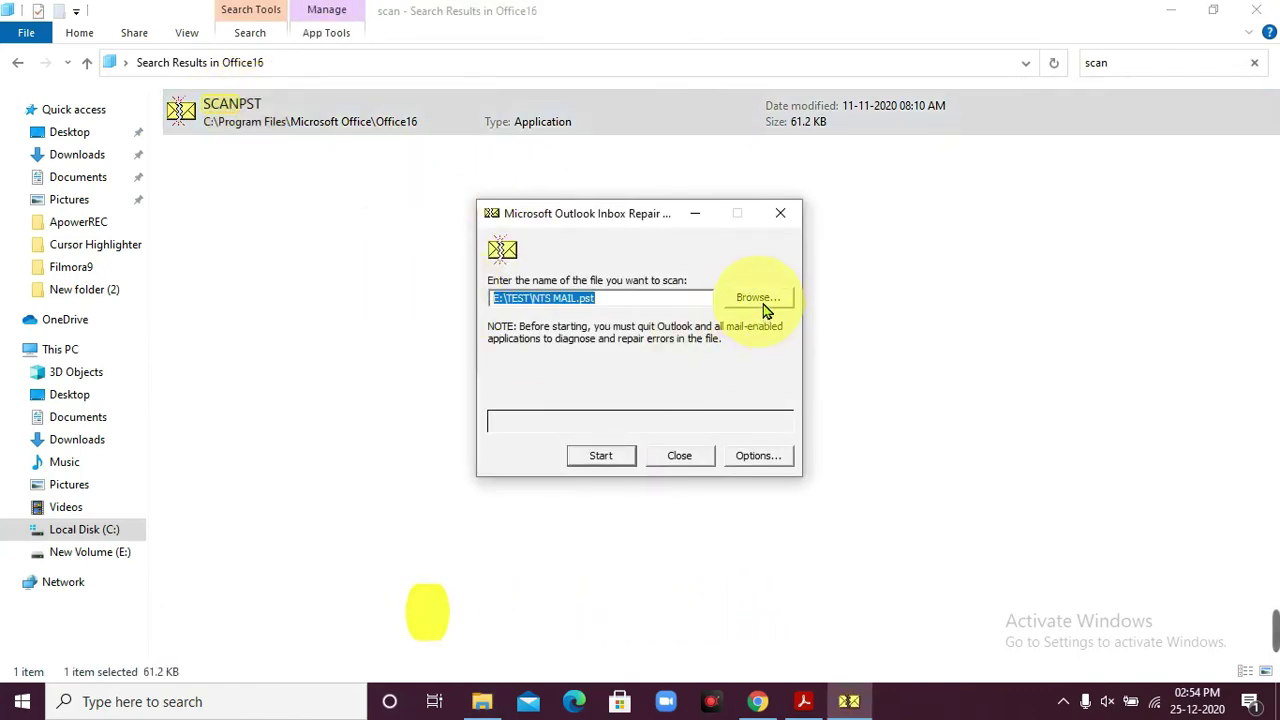
click(763, 302)
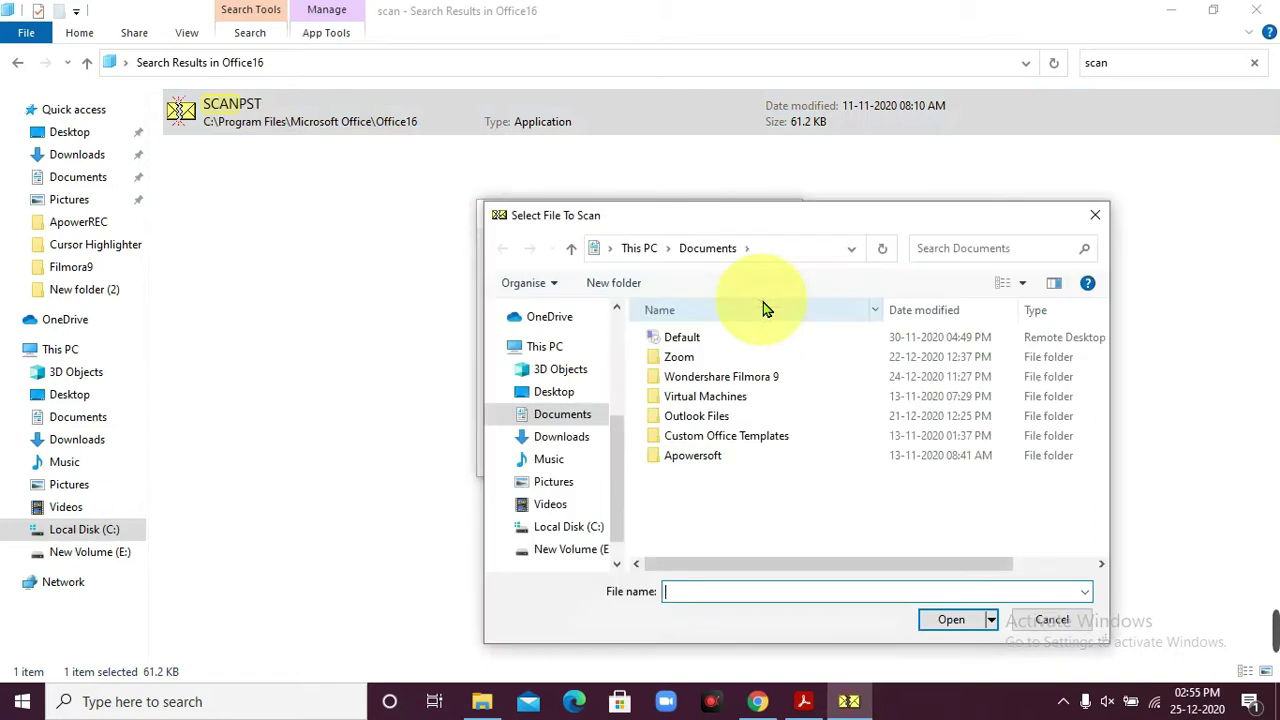
mouse_move(614, 429)
mouse_down()
mouse_move(617, 383)
mouse_move(620, 408)
mouse_up()
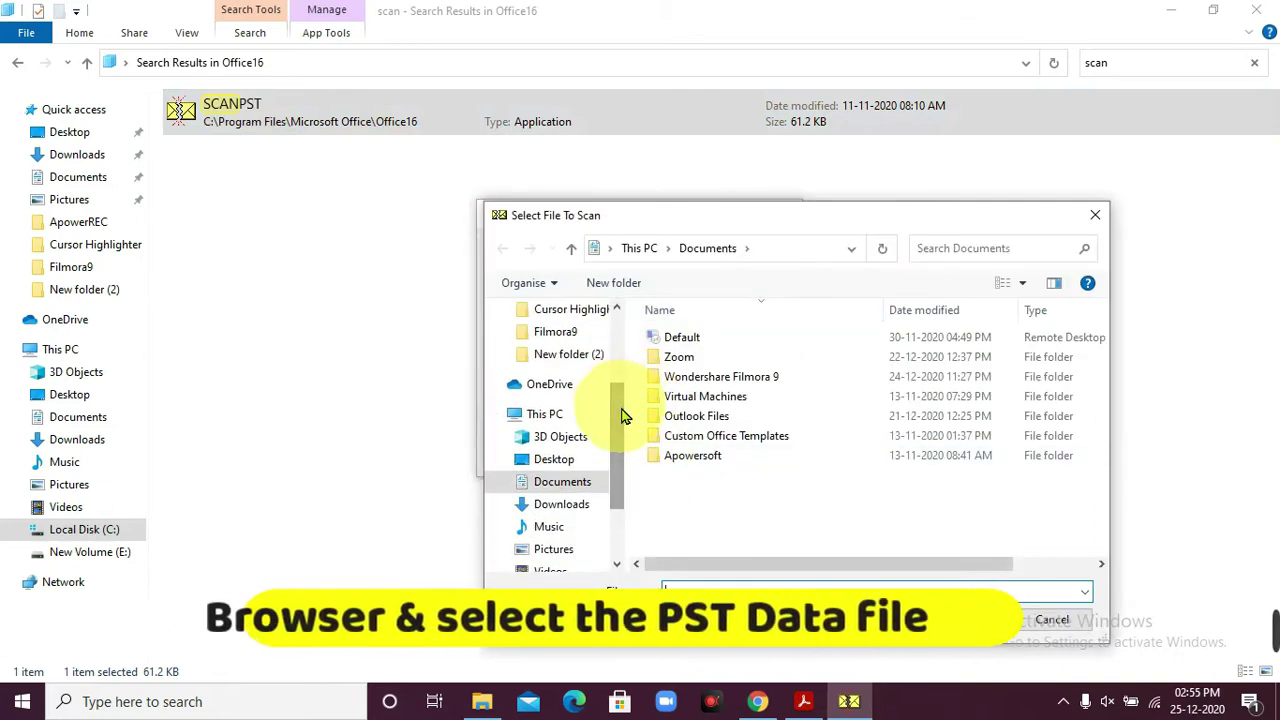
drag(614, 491, 620, 527)
click(600, 527)
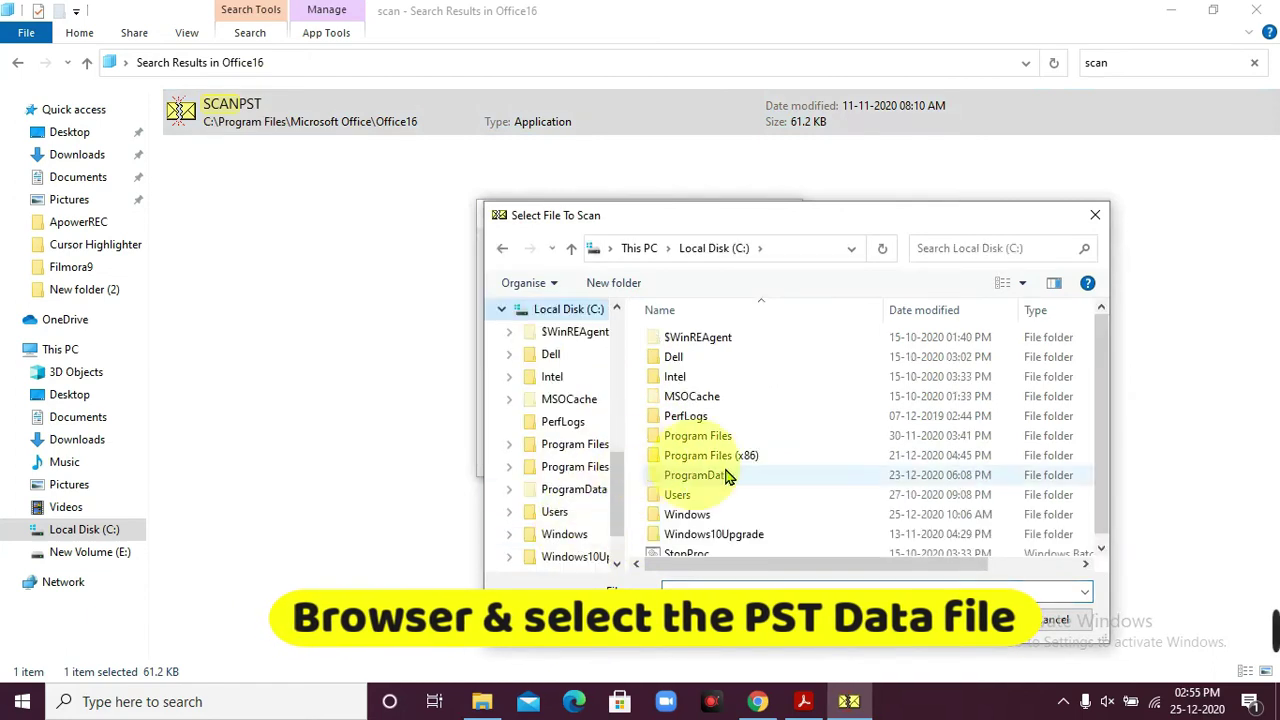
scroll(612, 500, down, 1)
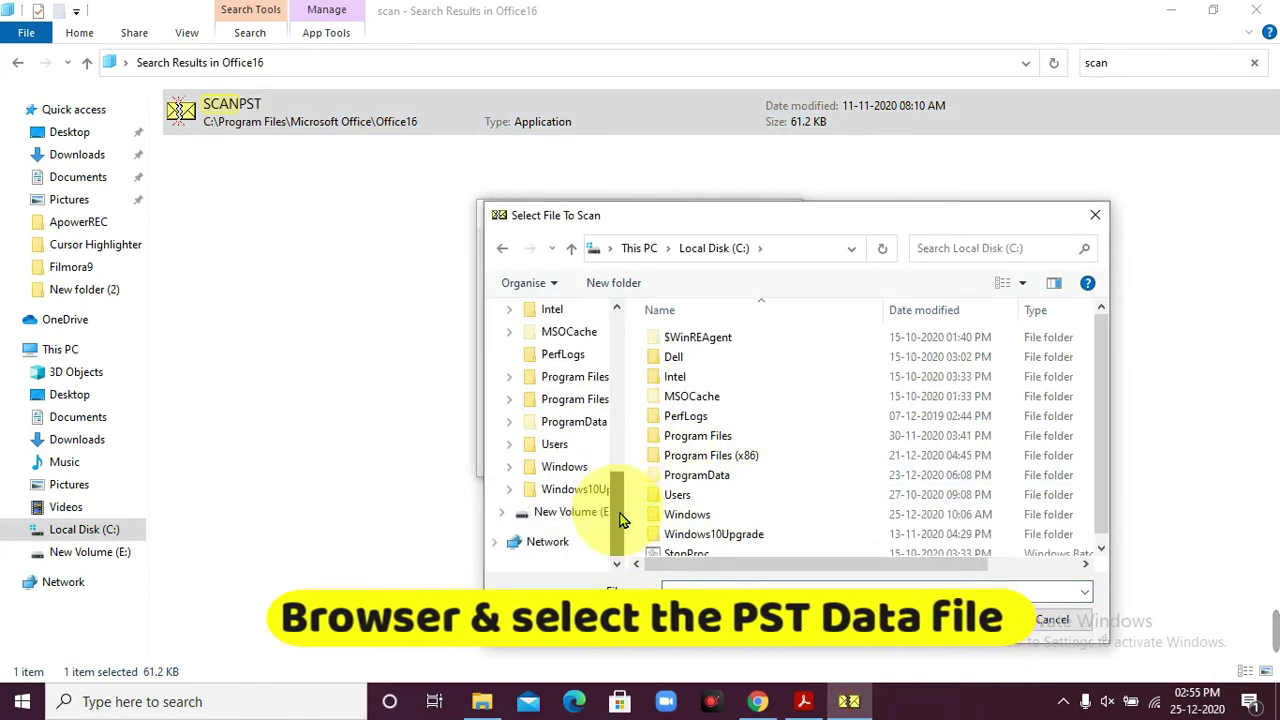
click(566, 512)
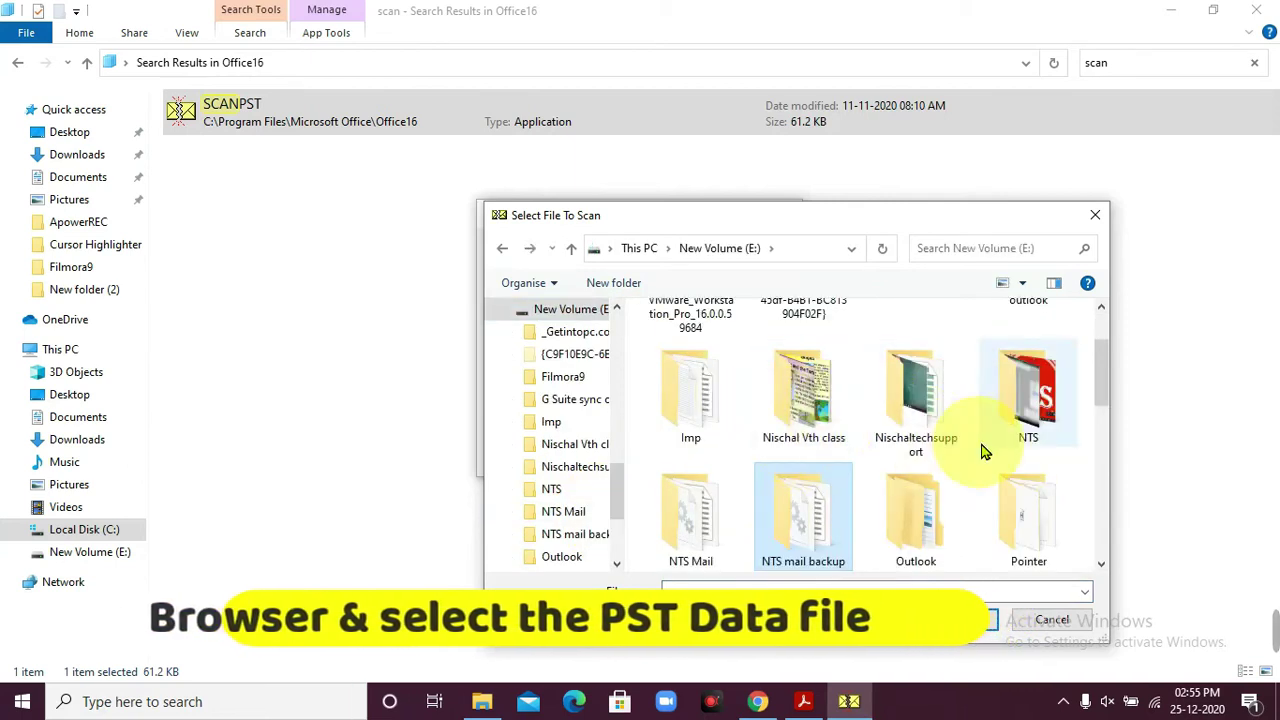
scroll(876, 466, down, 1)
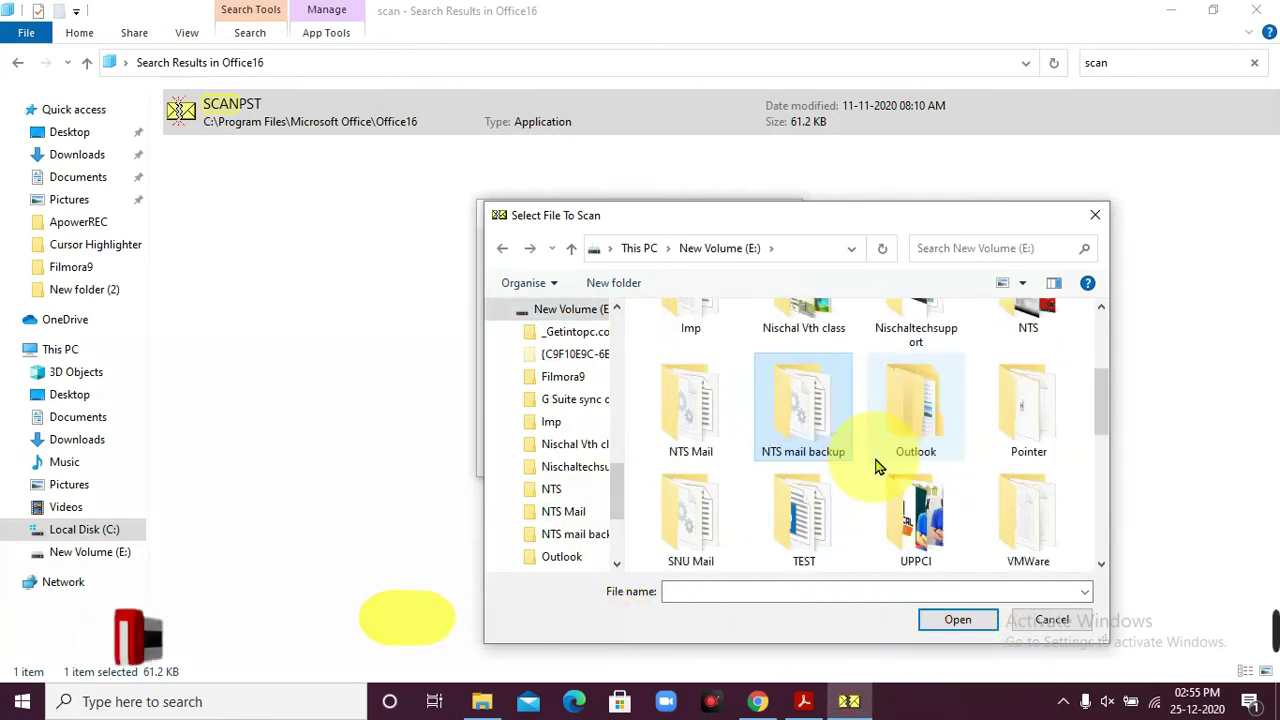
double_click(806, 513)
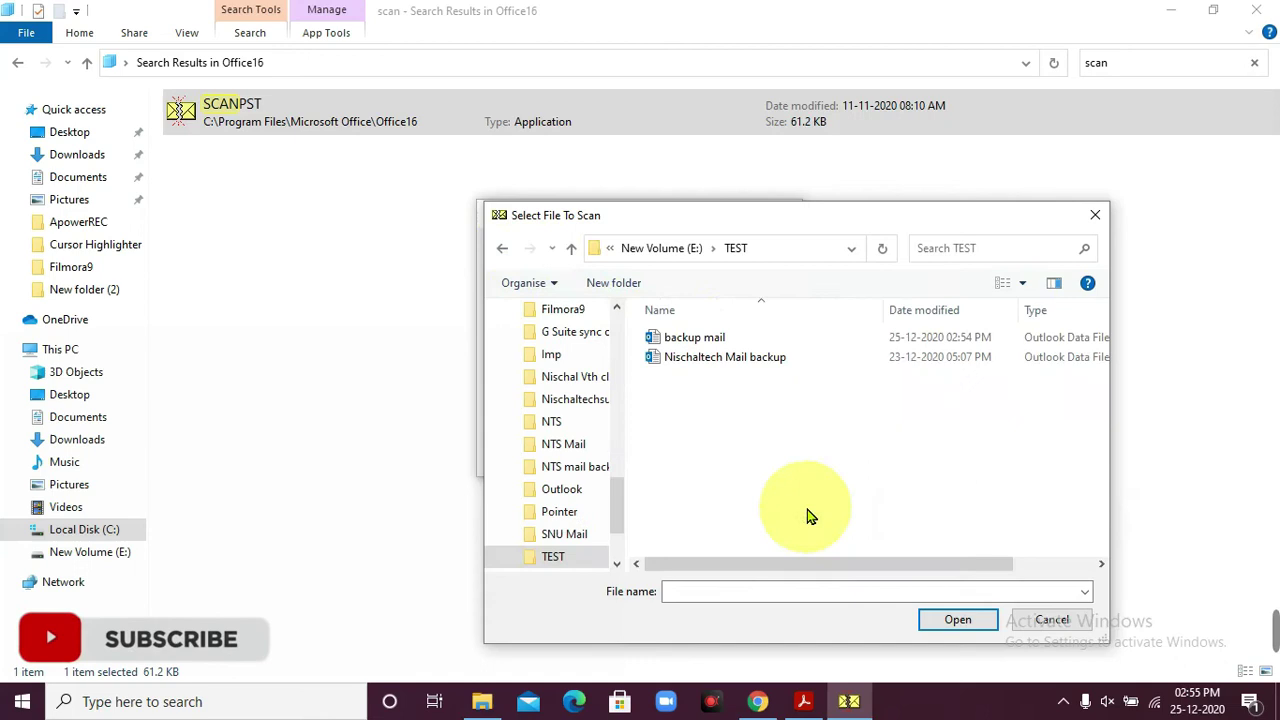
- Scan and repair the older mail backup PST from TEST, then close File Explorer
double_click(716, 358)
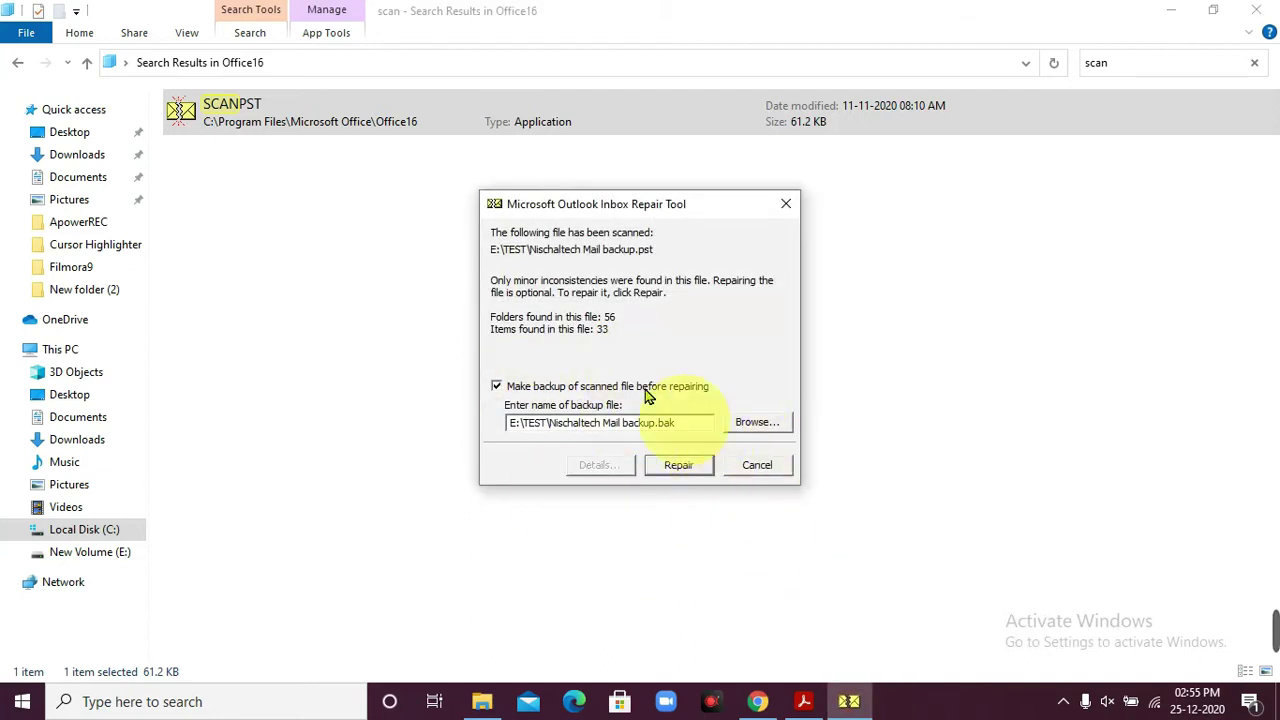
click(690, 468)
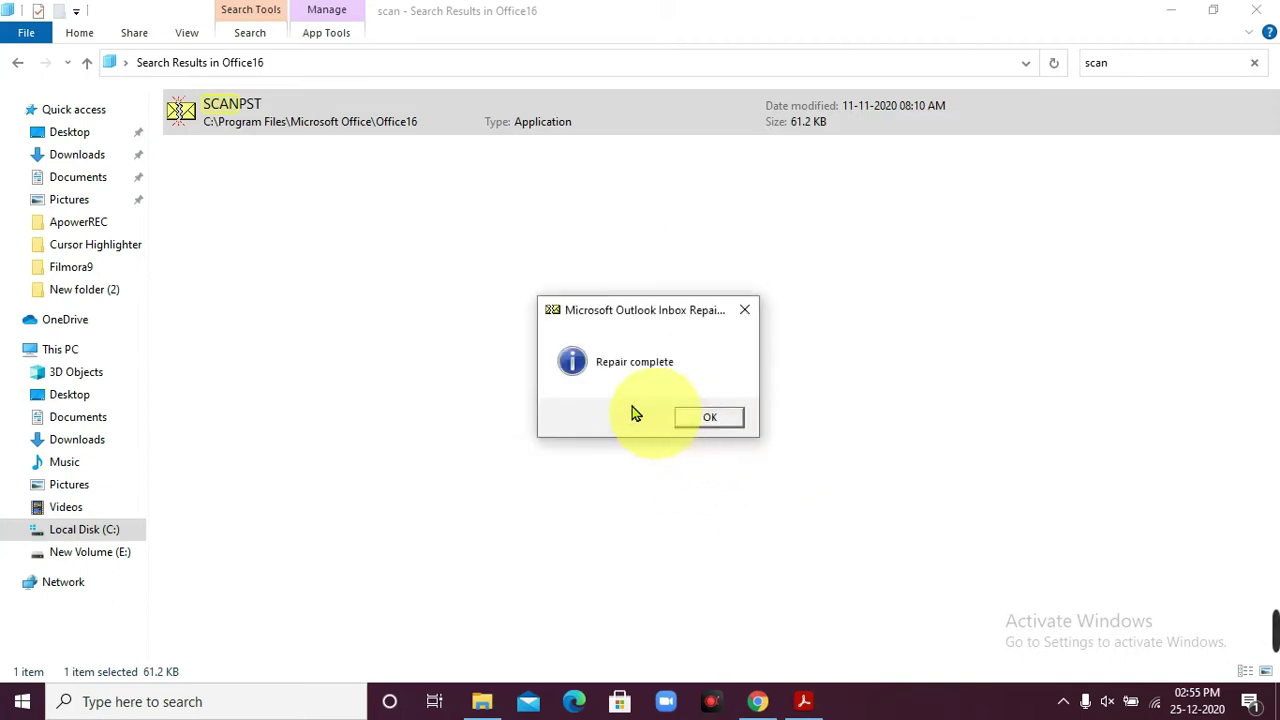
click(709, 421)
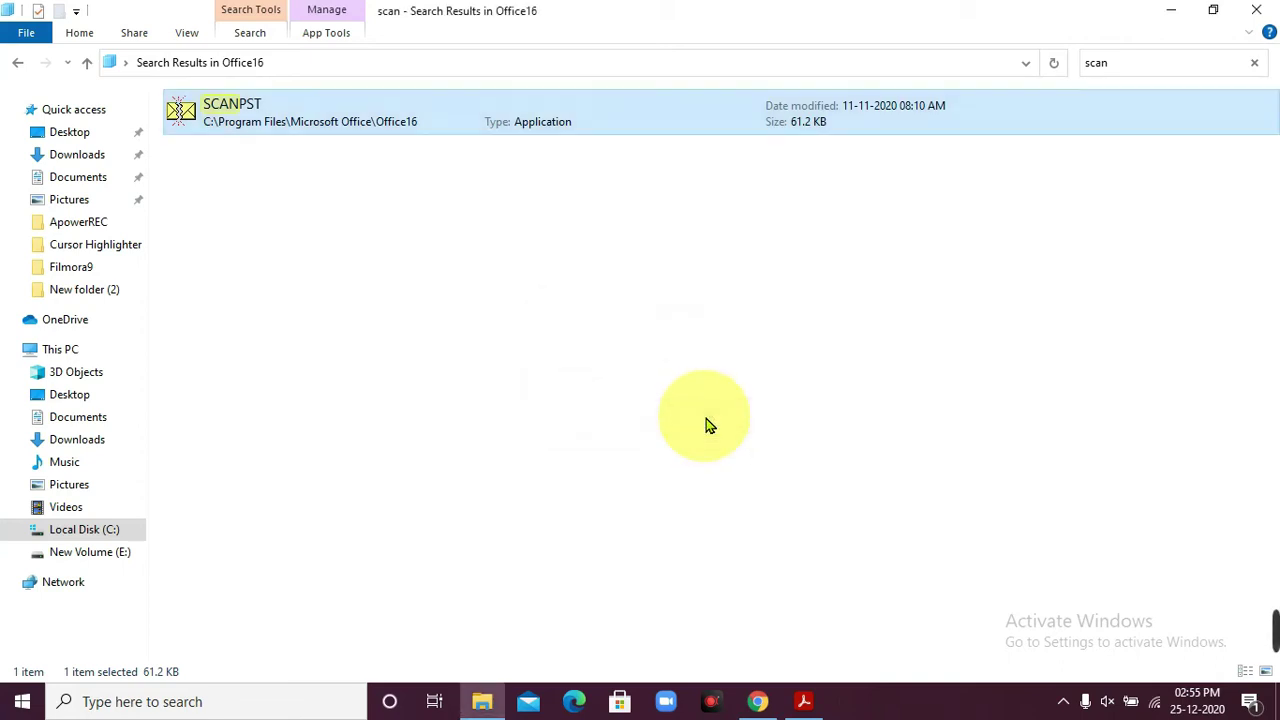
click(1262, 12)
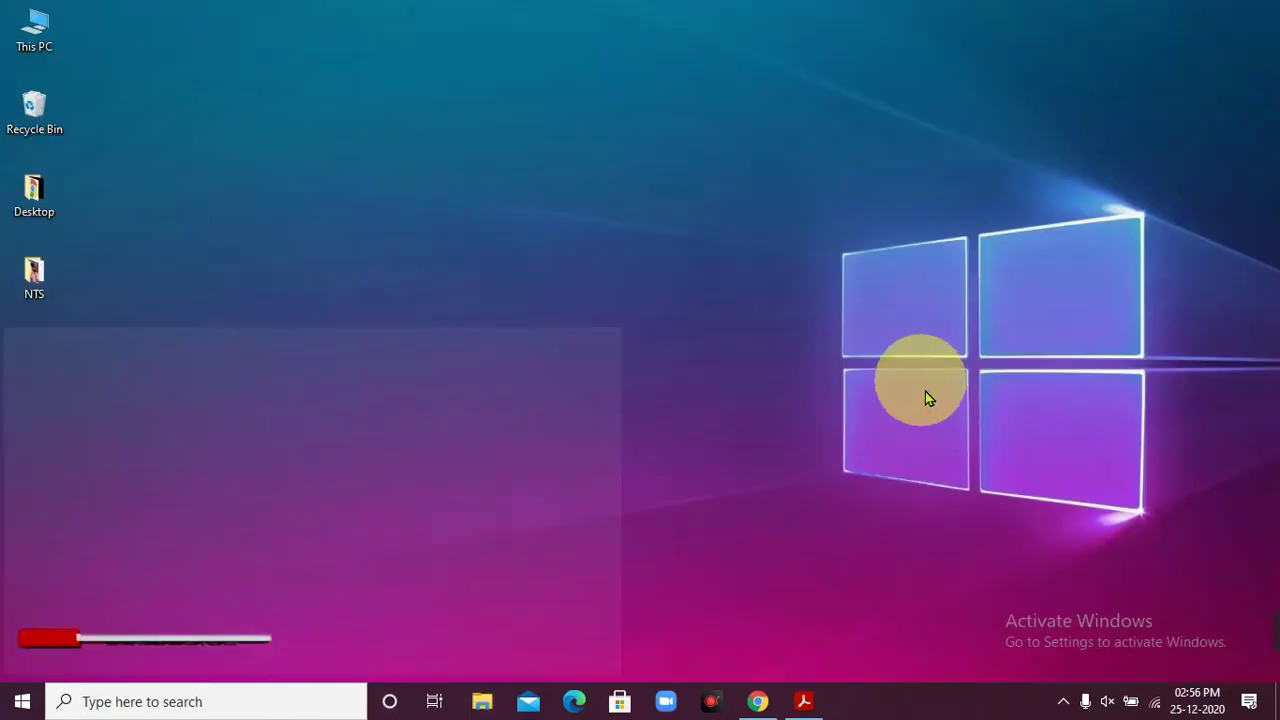
click(263, 711)
- Launch Outlook 2016 from search, check the Send/Receive tab, then close Outlook
text(outlokk)
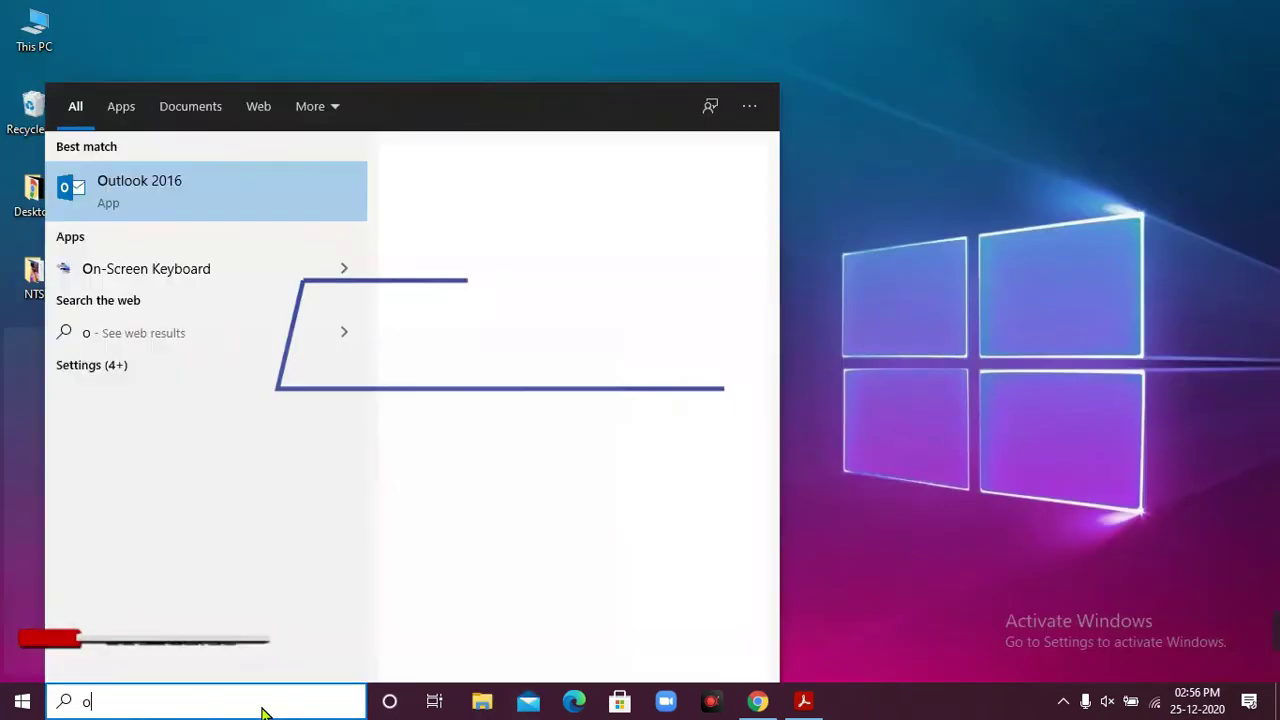
click(571, 340)
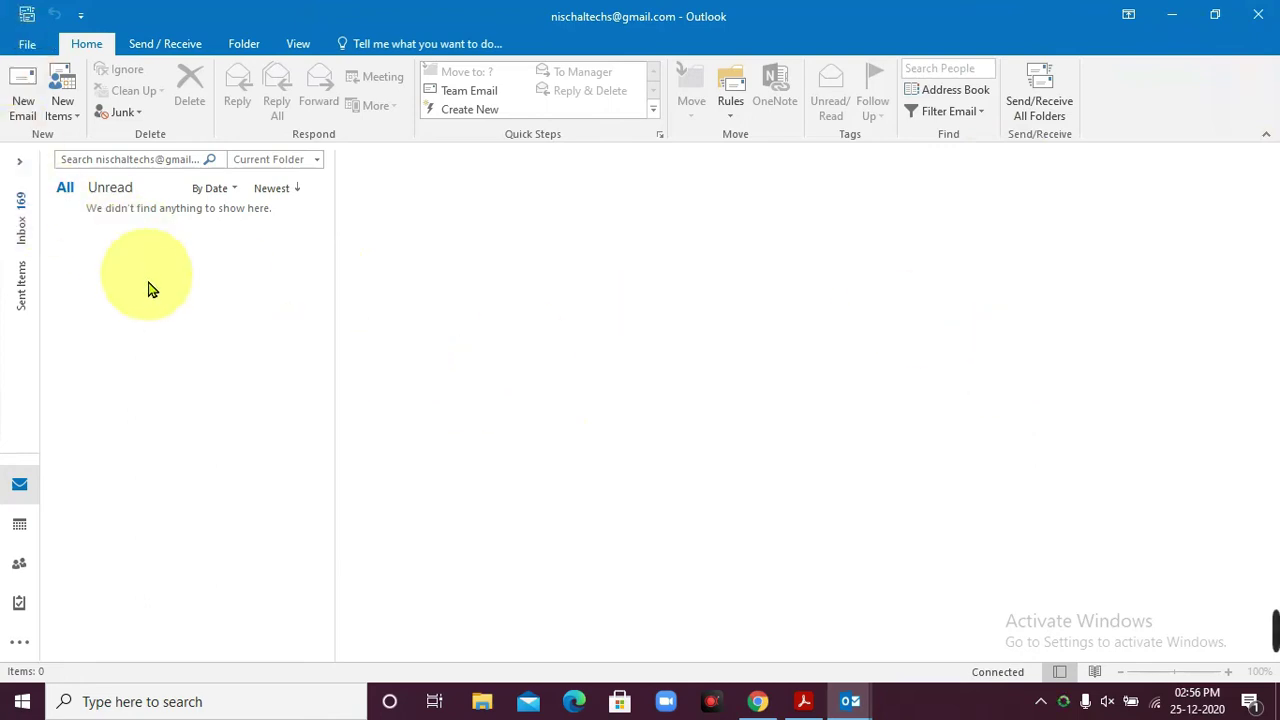
click(165, 44)
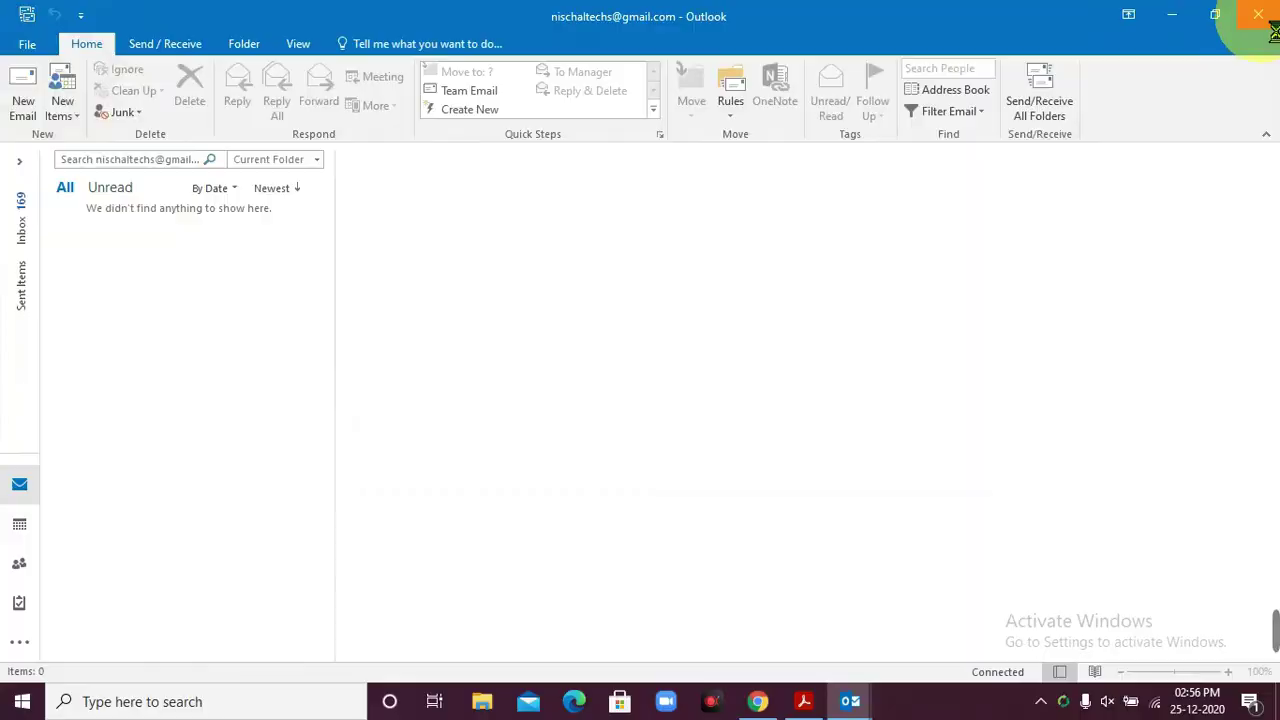
click(1274, 33)
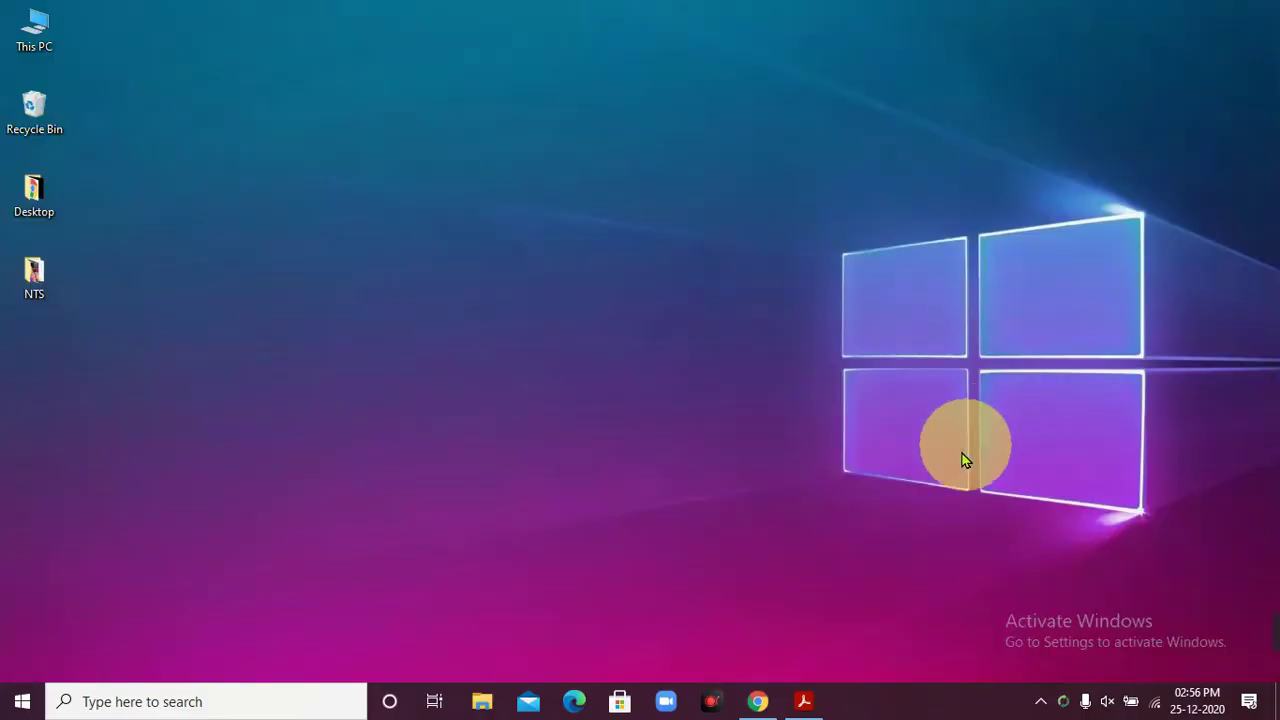
- Browse from This PC to C:\Users\Administrator
double_click(43, 34)
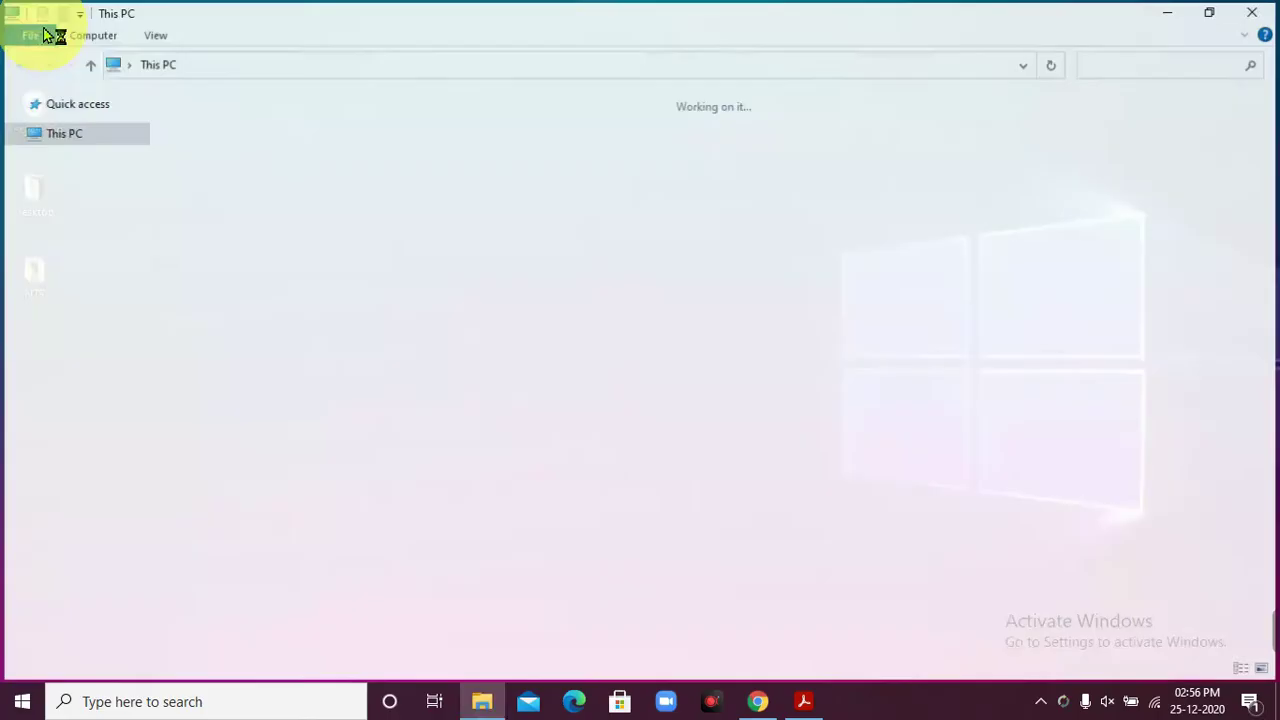
click(266, 281)
double_click(266, 281)
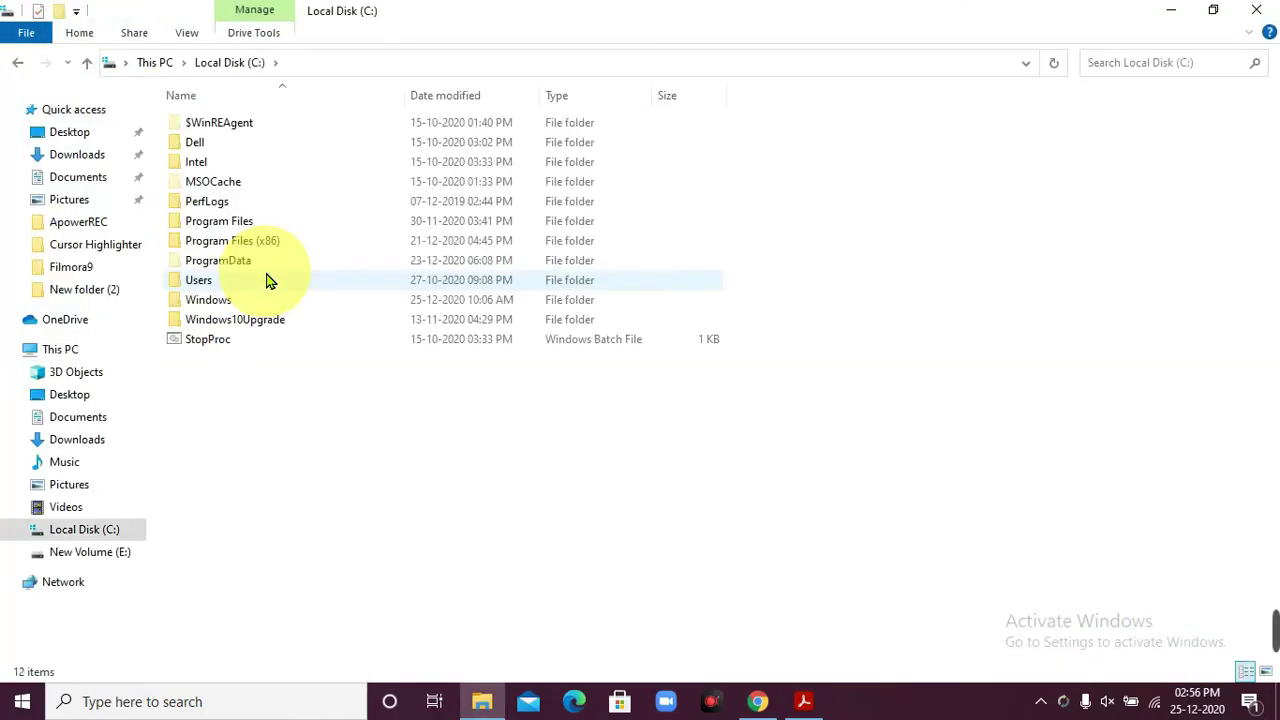
double_click(212, 285)
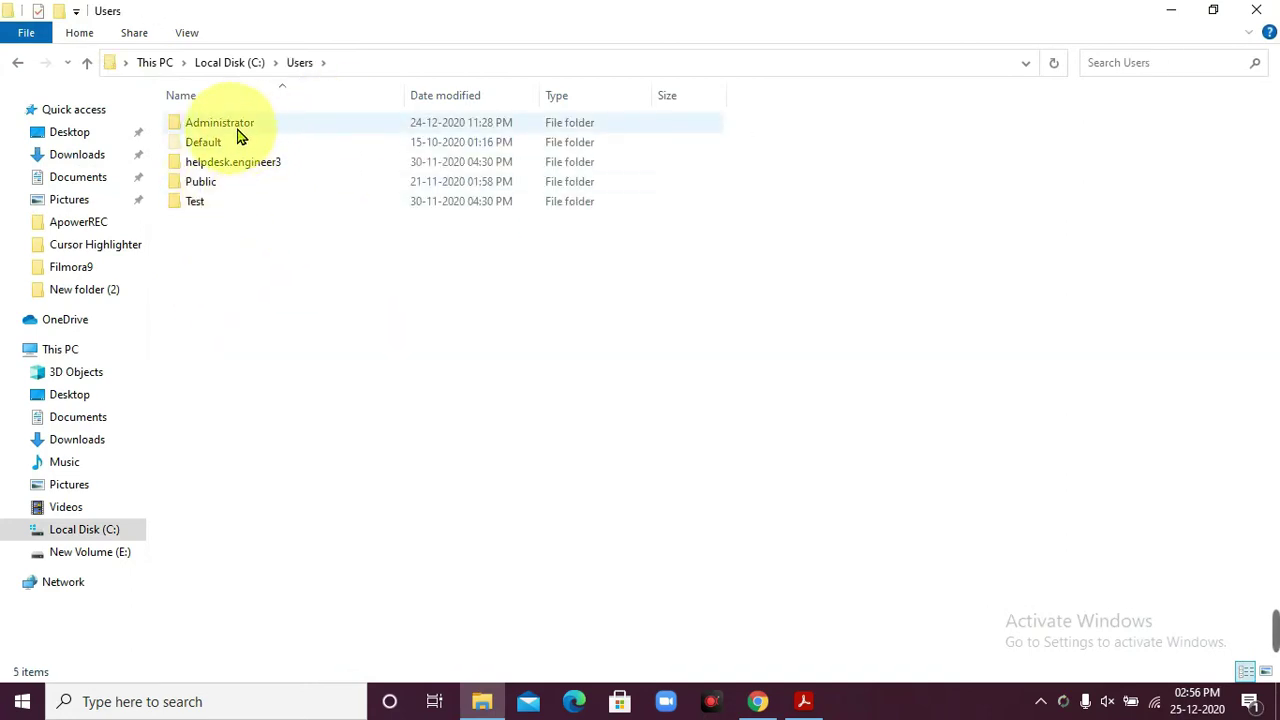
double_click(257, 130)
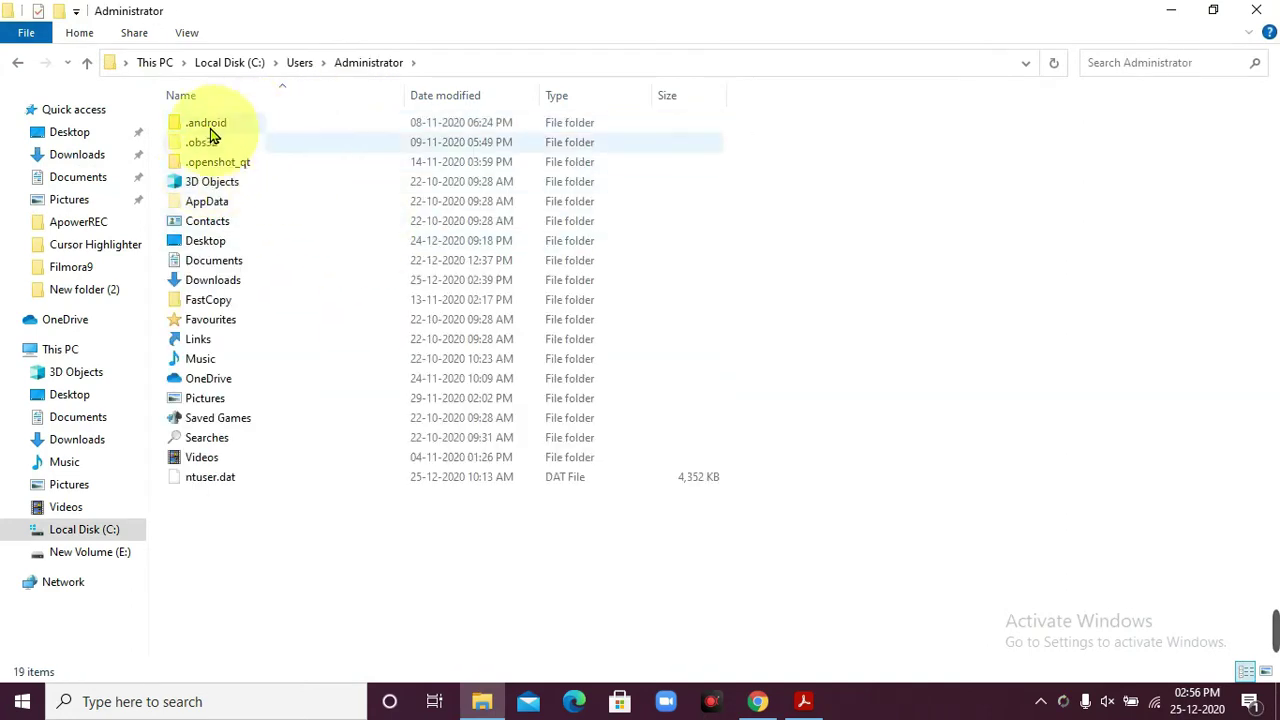
click(186, 34)
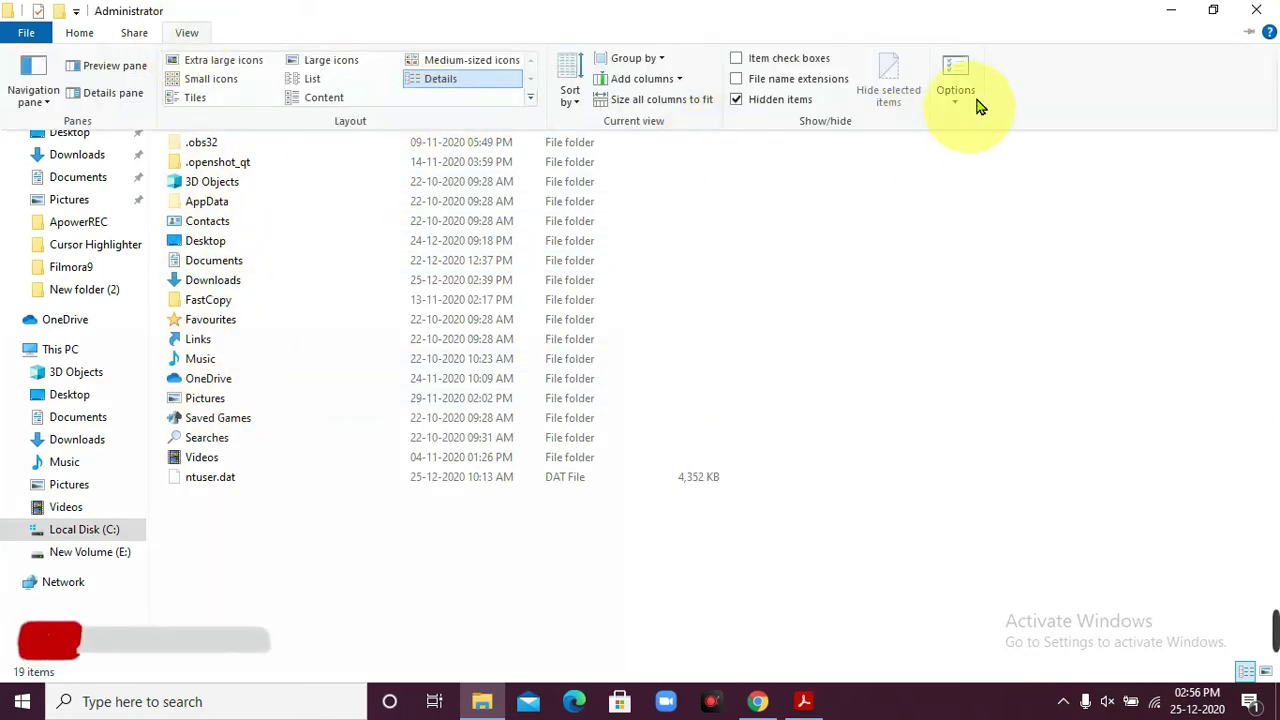
click(826, 88)
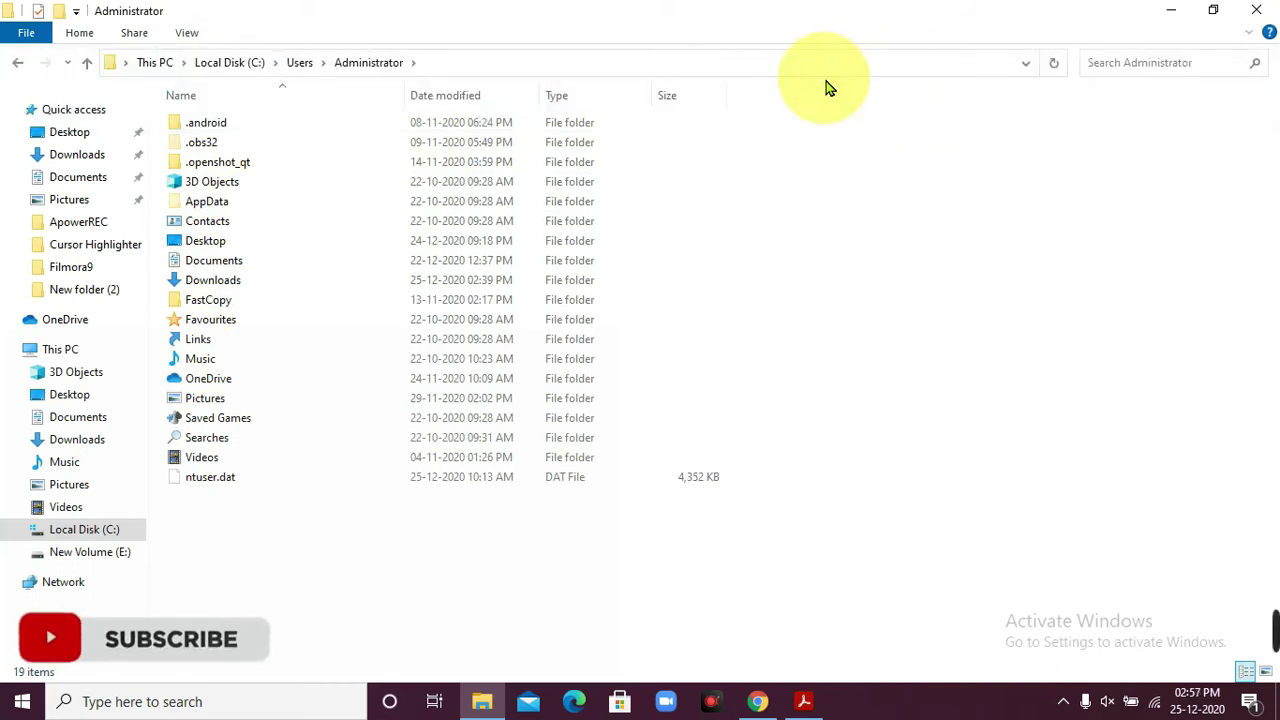
- Open the Outlook folder under AppData\Roaming\Microsoft
double_click(254, 206)
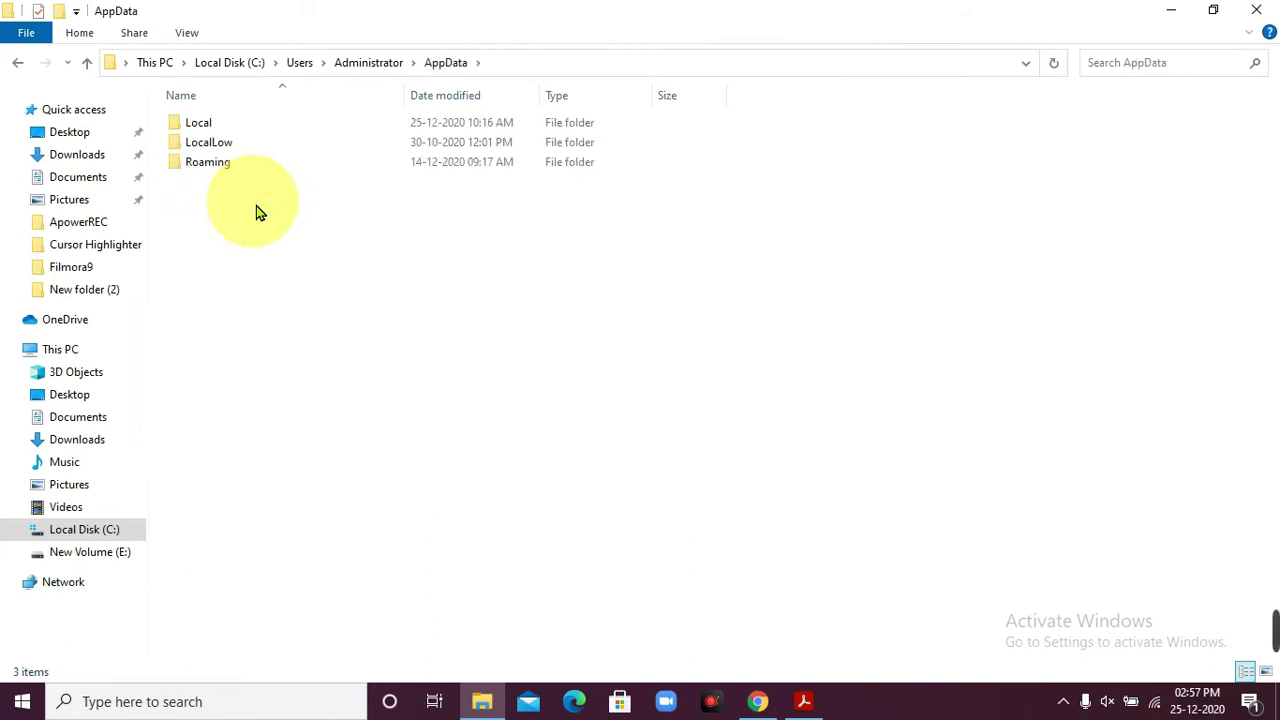
double_click(222, 163)
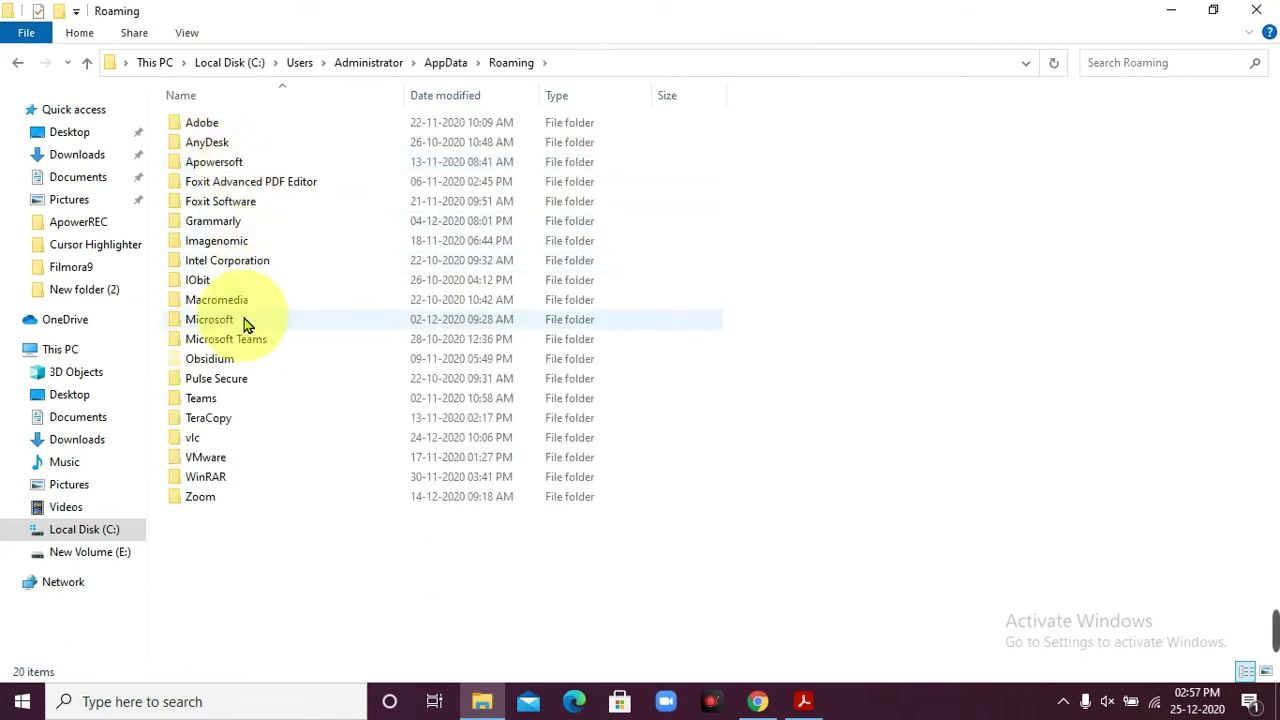
double_click(247, 322)
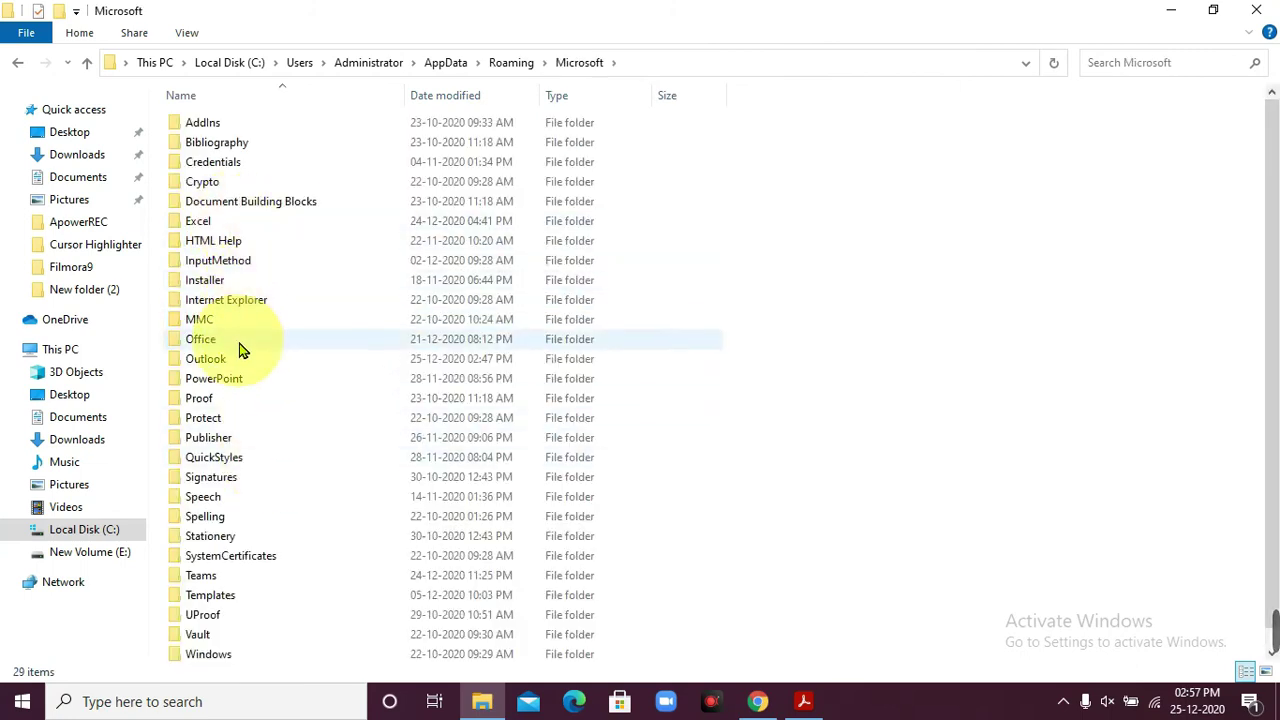
click(239, 343)
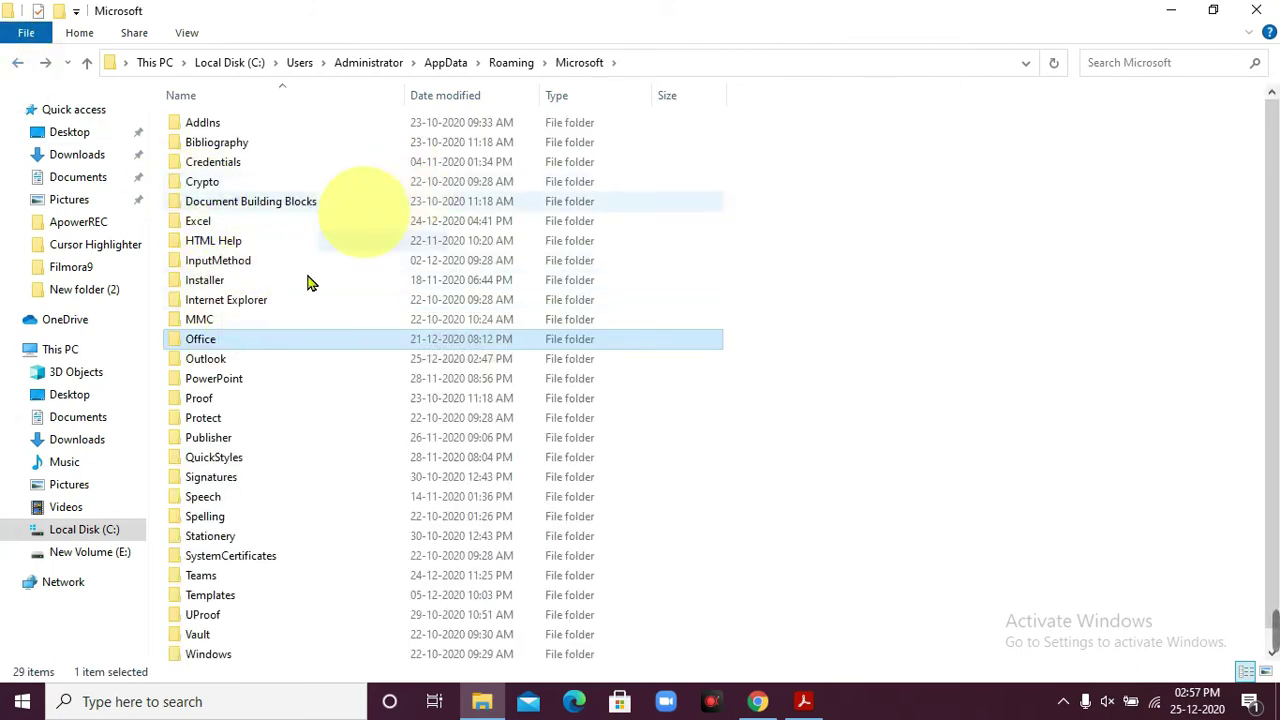
click(236, 362)
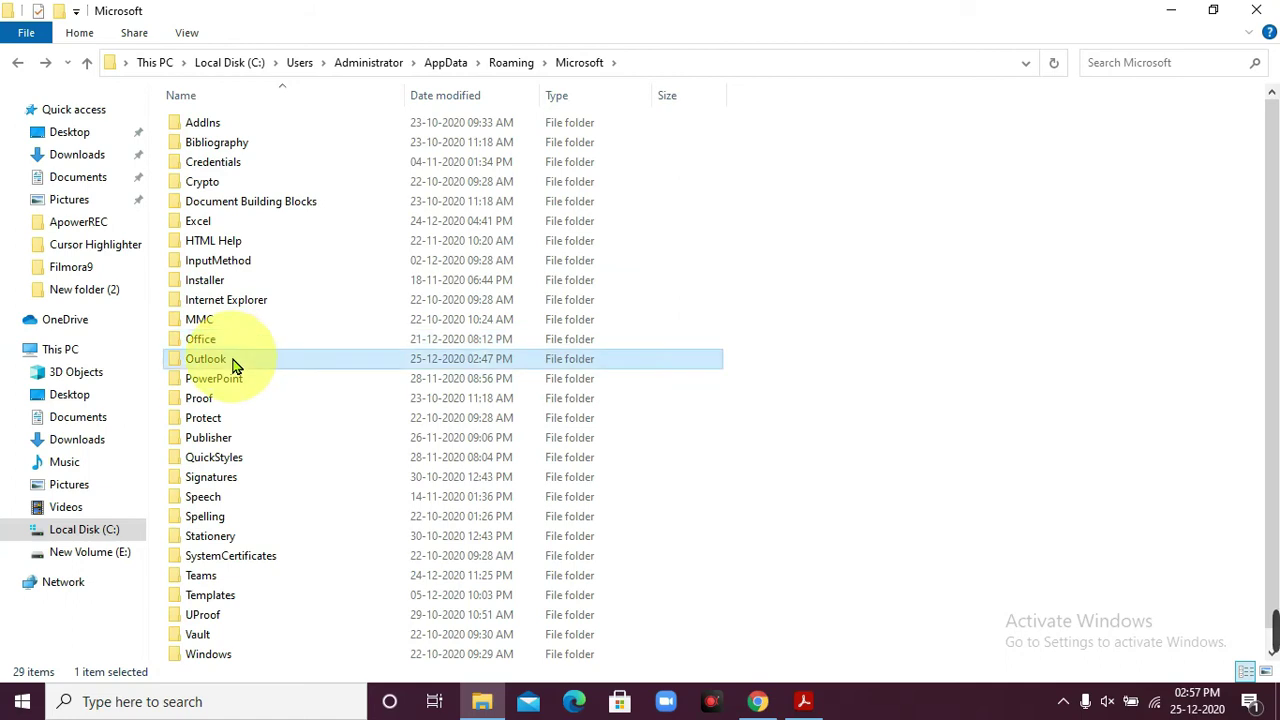
double_click(229, 362)
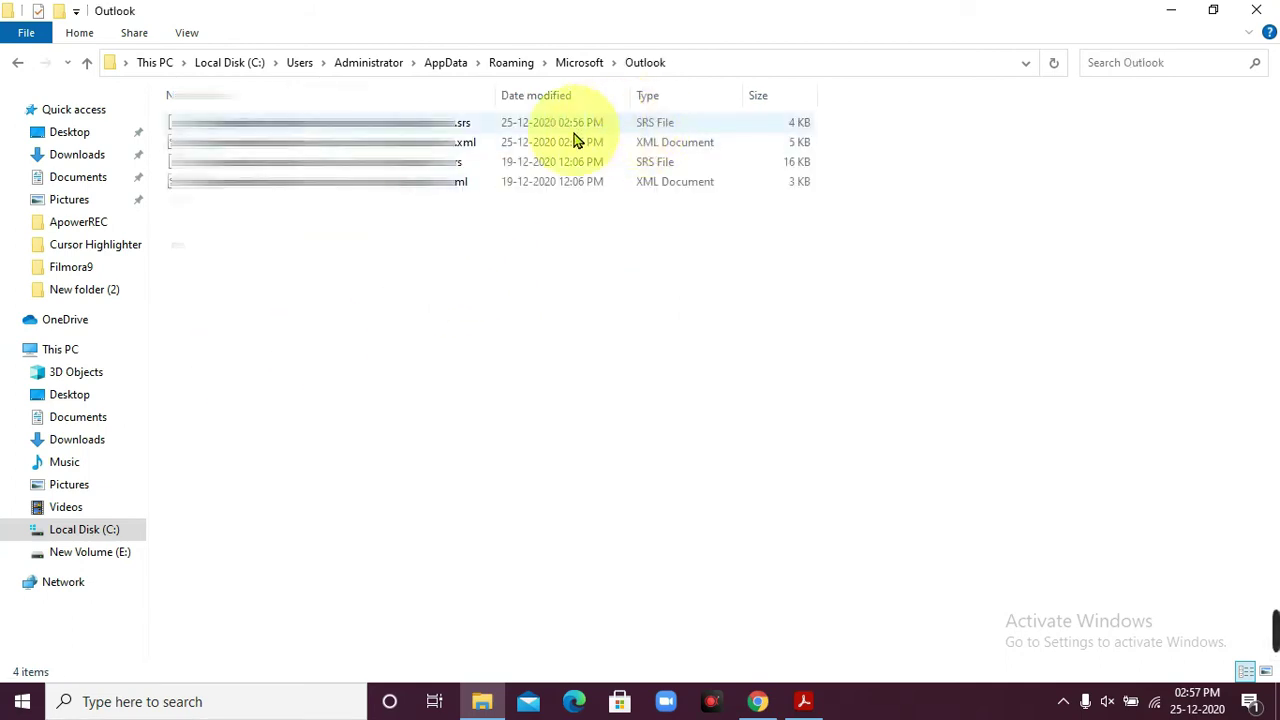
- Delete the newest 4 KB .srs file dated 25-12-2020 and close the window
right_click(490, 128)
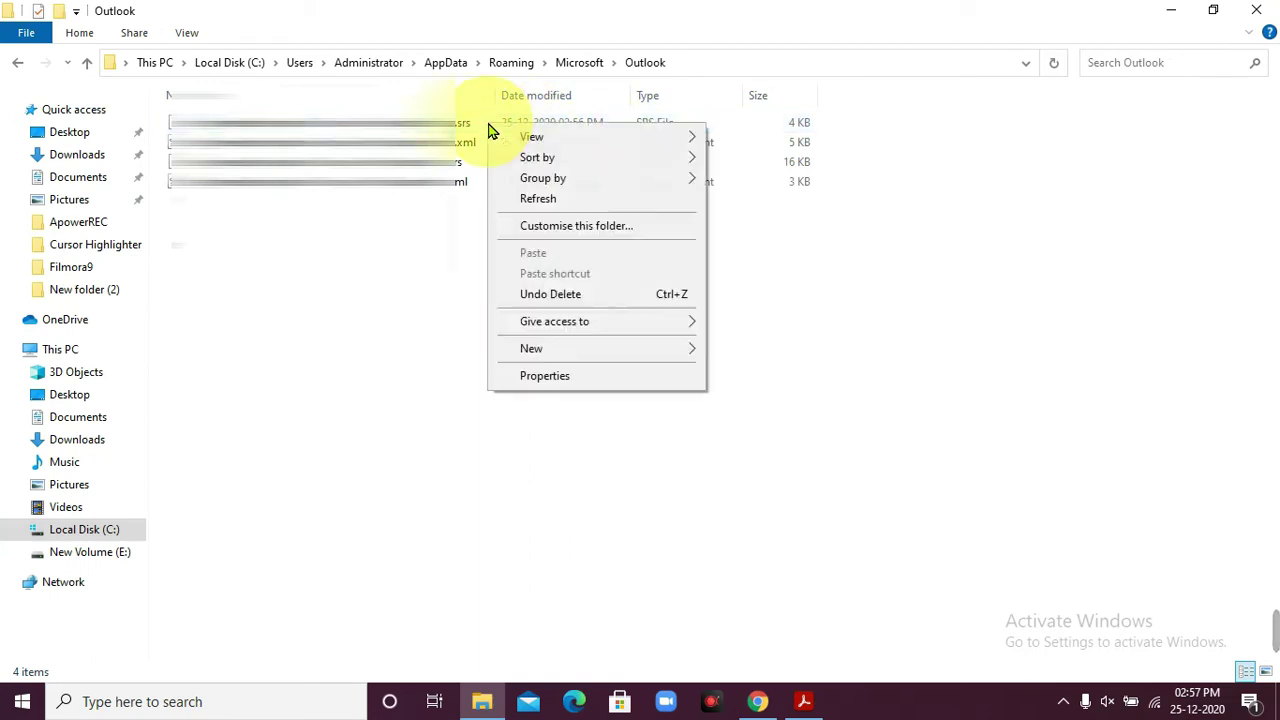
mouse_move(590, 351)
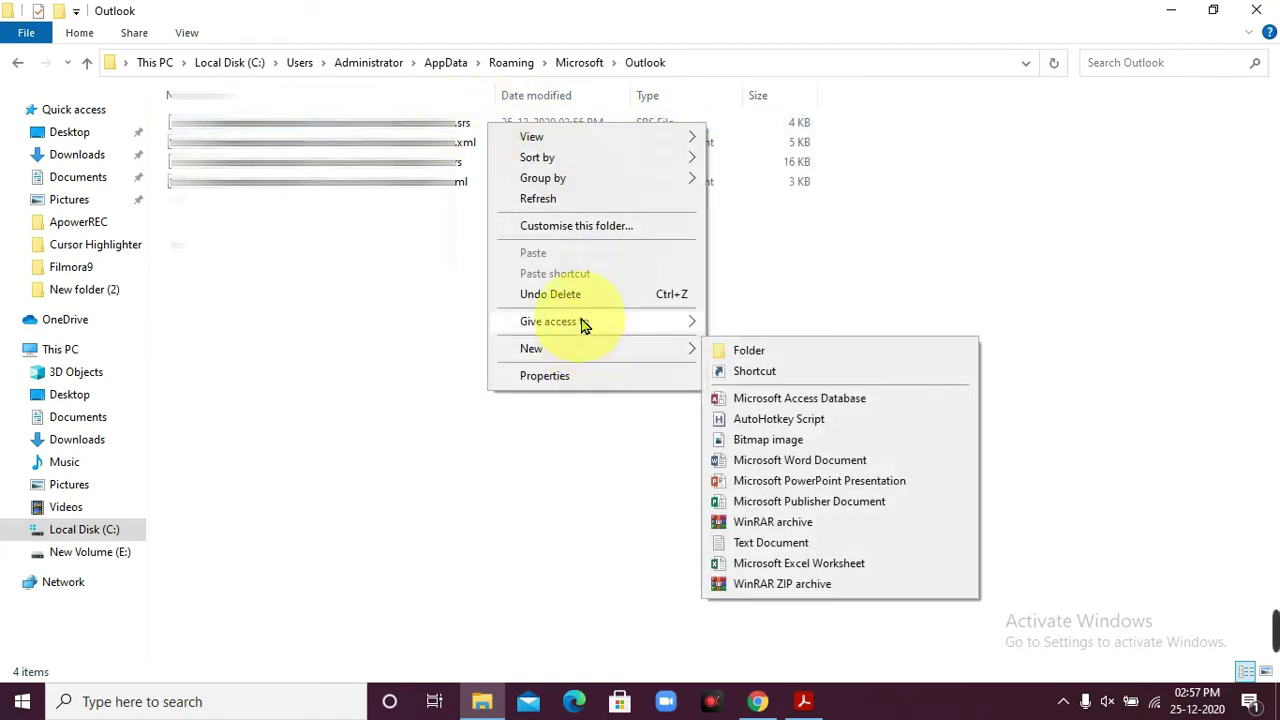
click(440, 312)
click(360, 120)
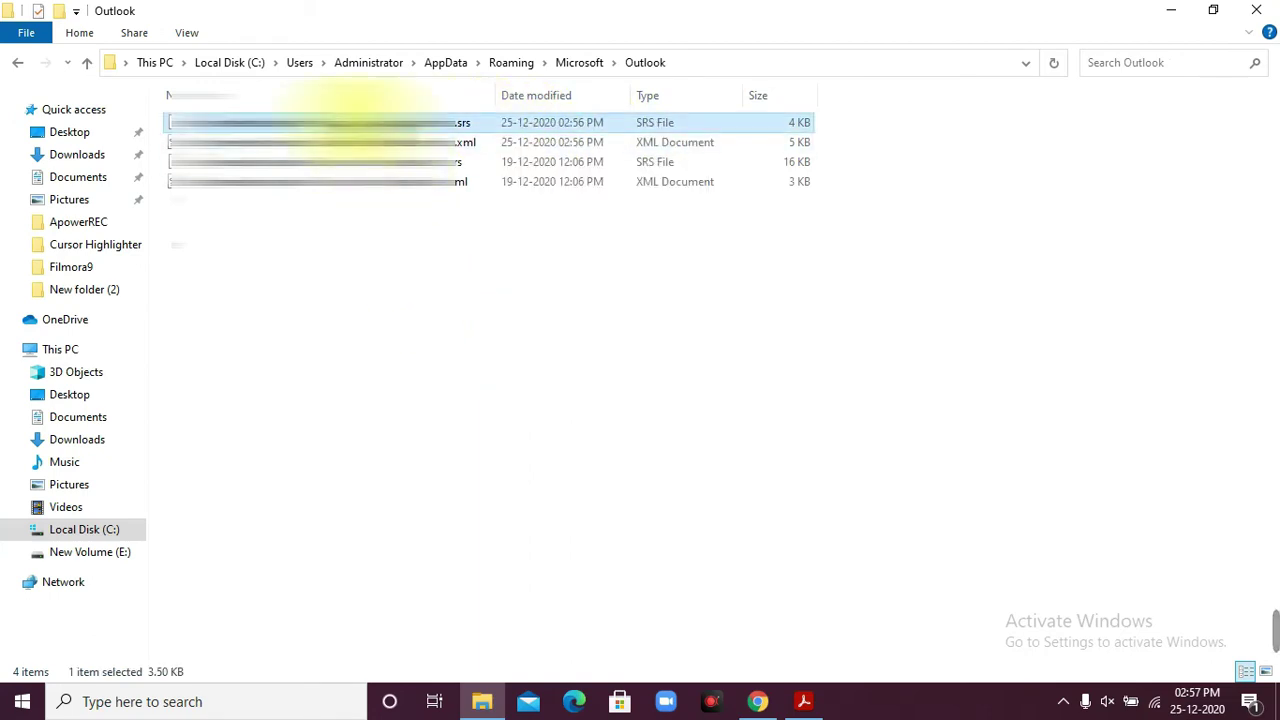
right_click(360, 121)
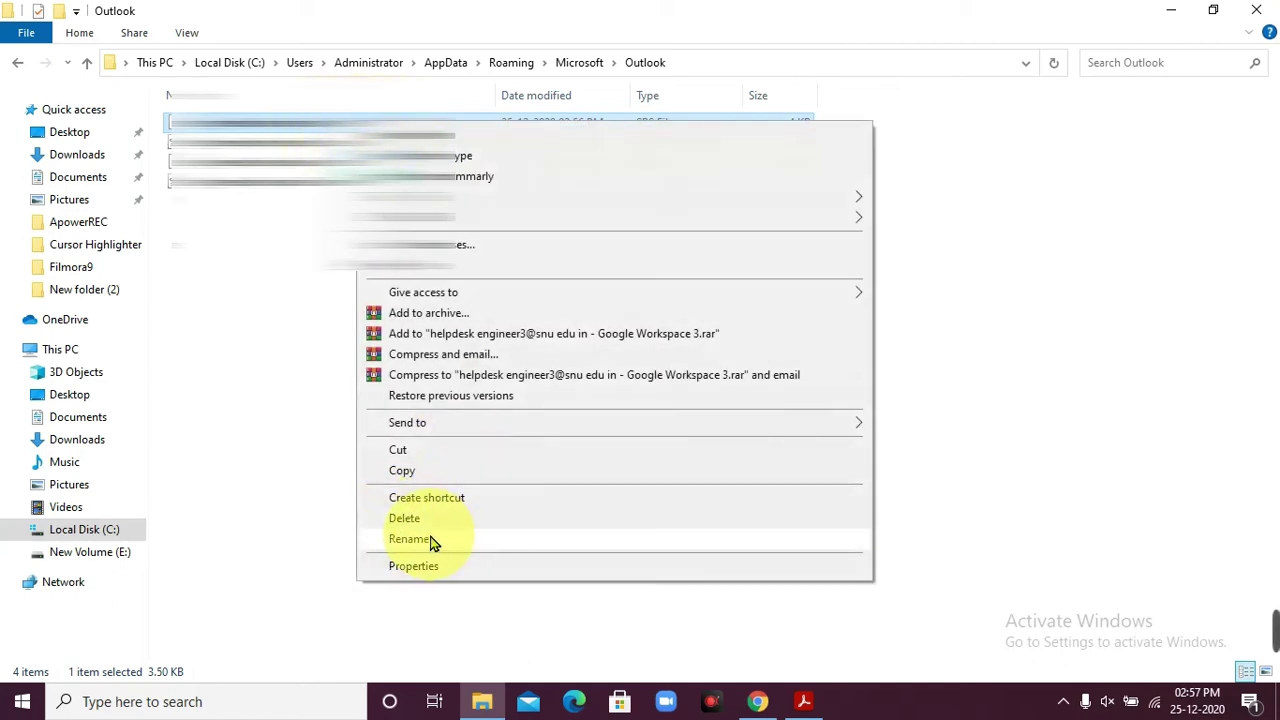
click(432, 541)
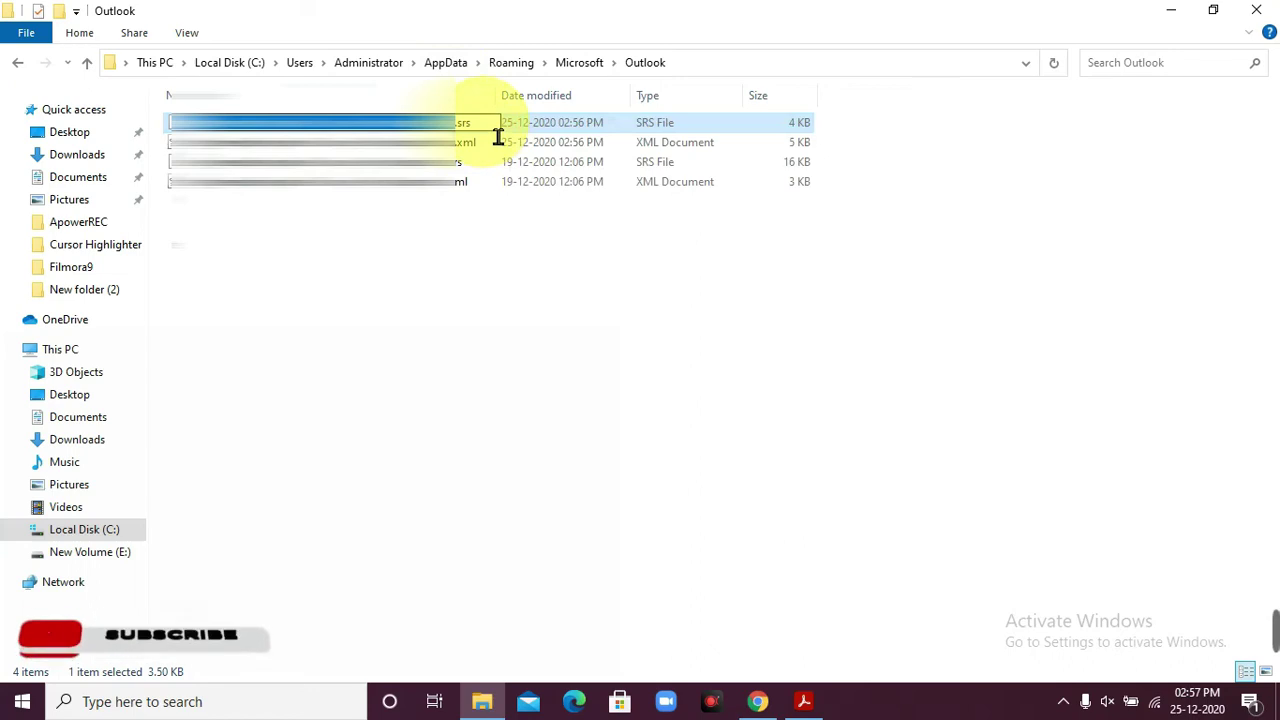
key(End)
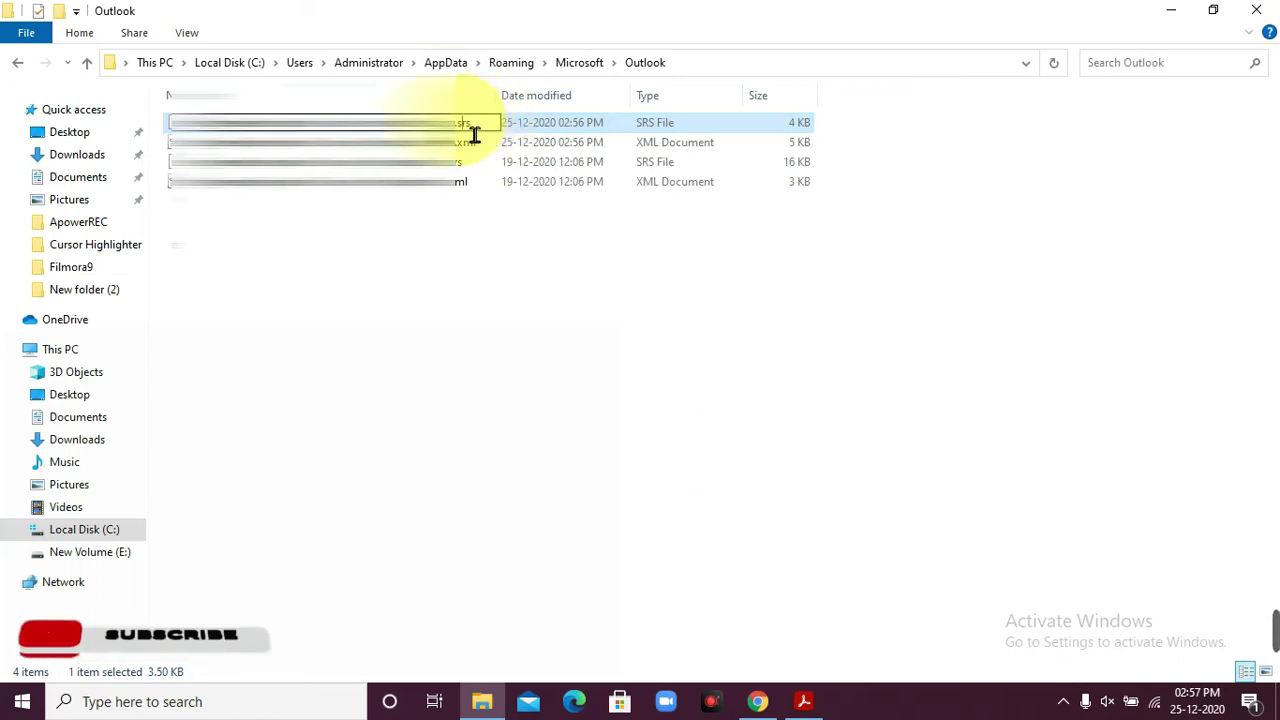
key(Left)
key(Left)
key(Left)
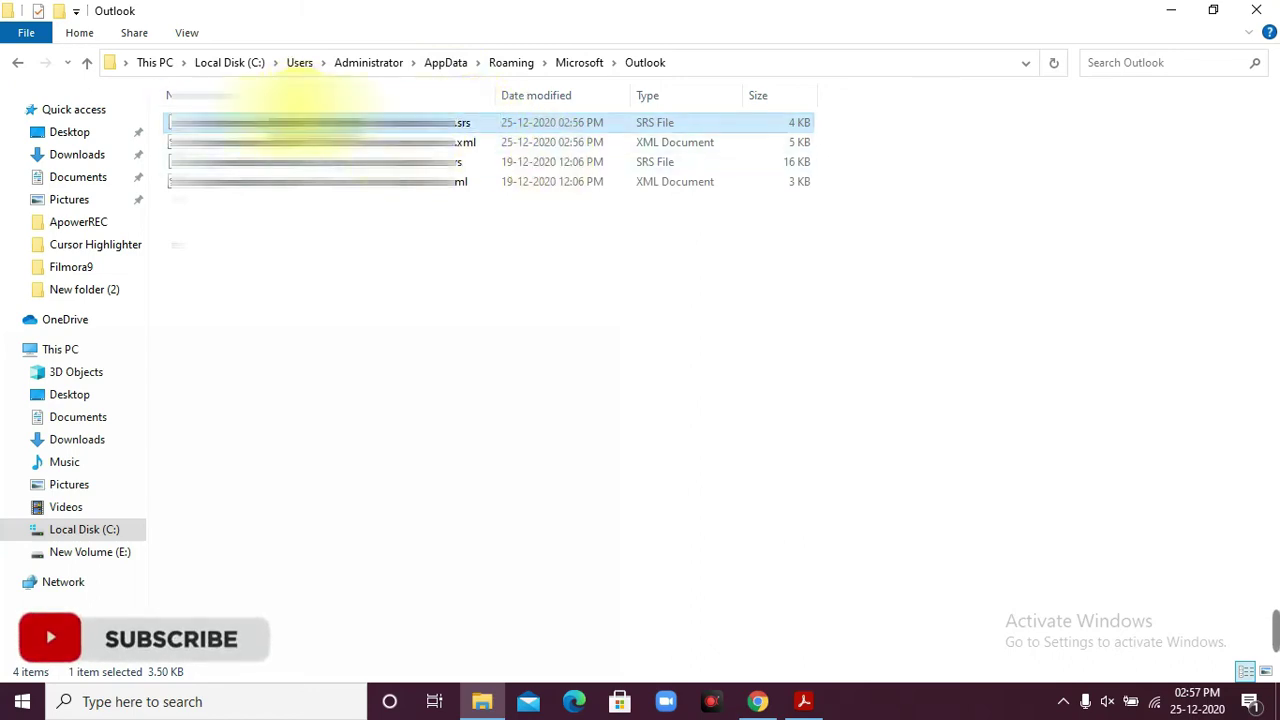
right_click(302, 118)
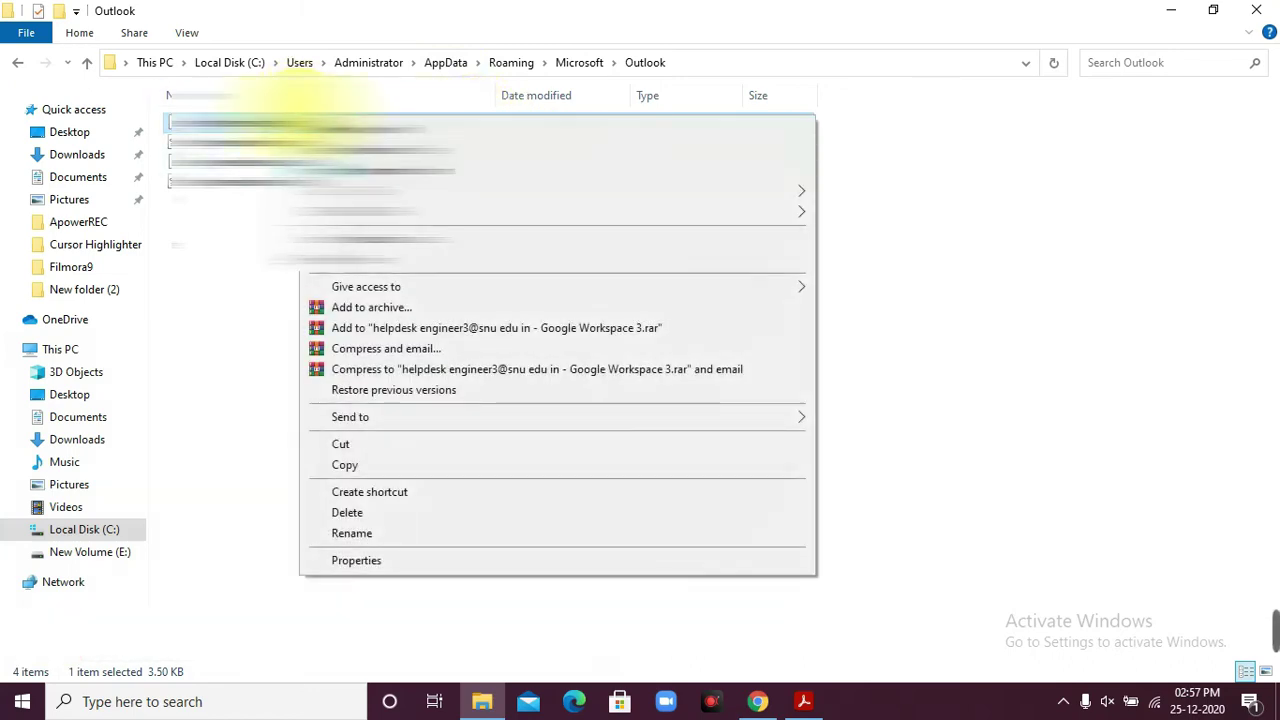
click(390, 518)
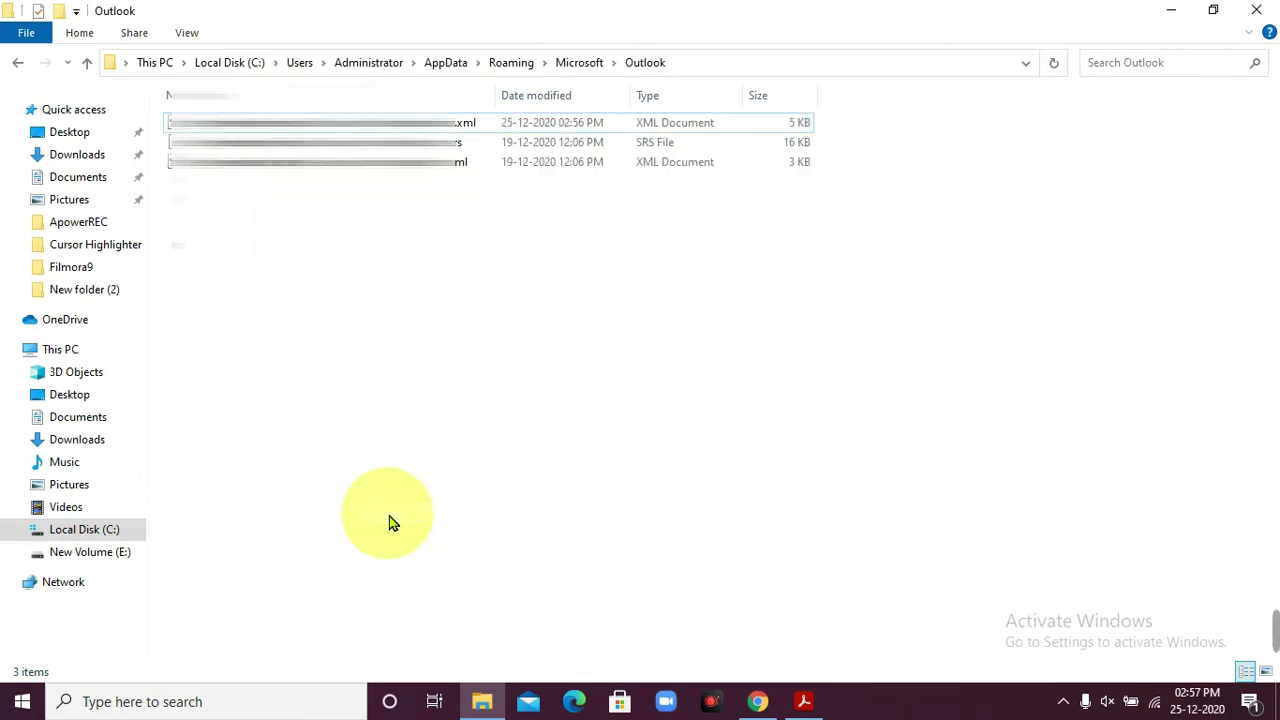
click(1268, 12)
- Search for 'outlook' and launch the Outlook 2016 best match
click(232, 702)
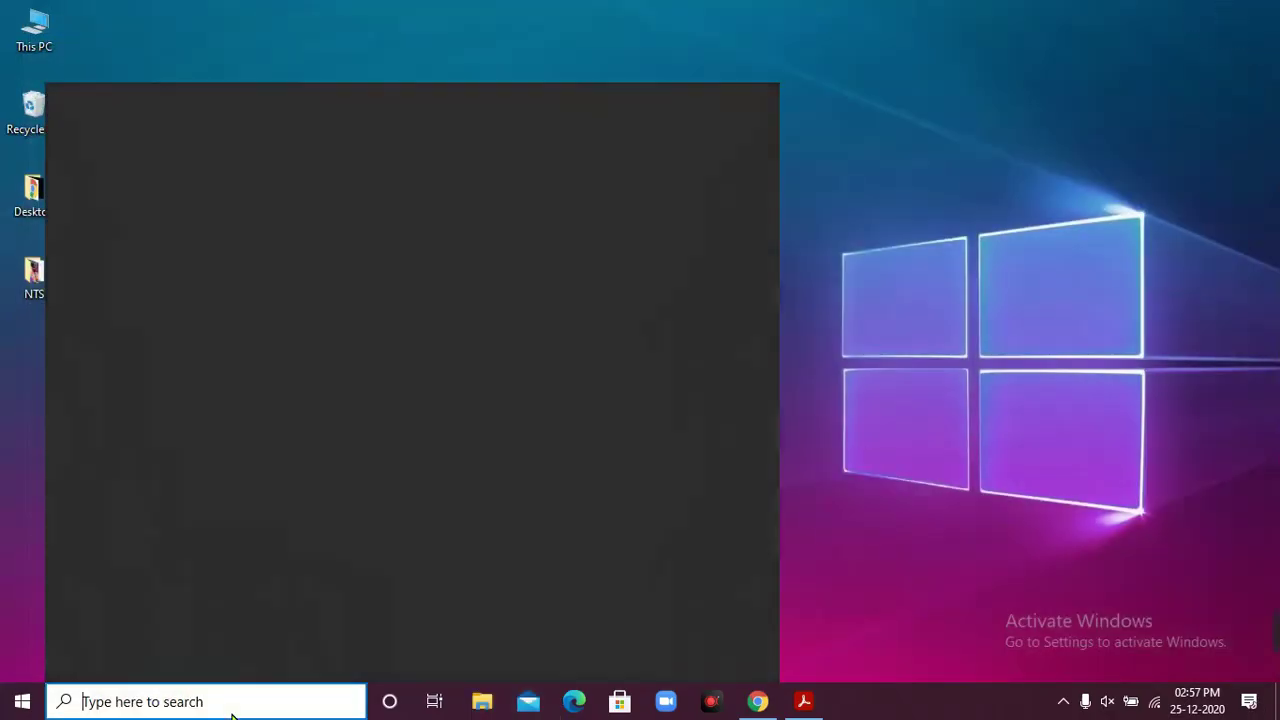
text(outlook)
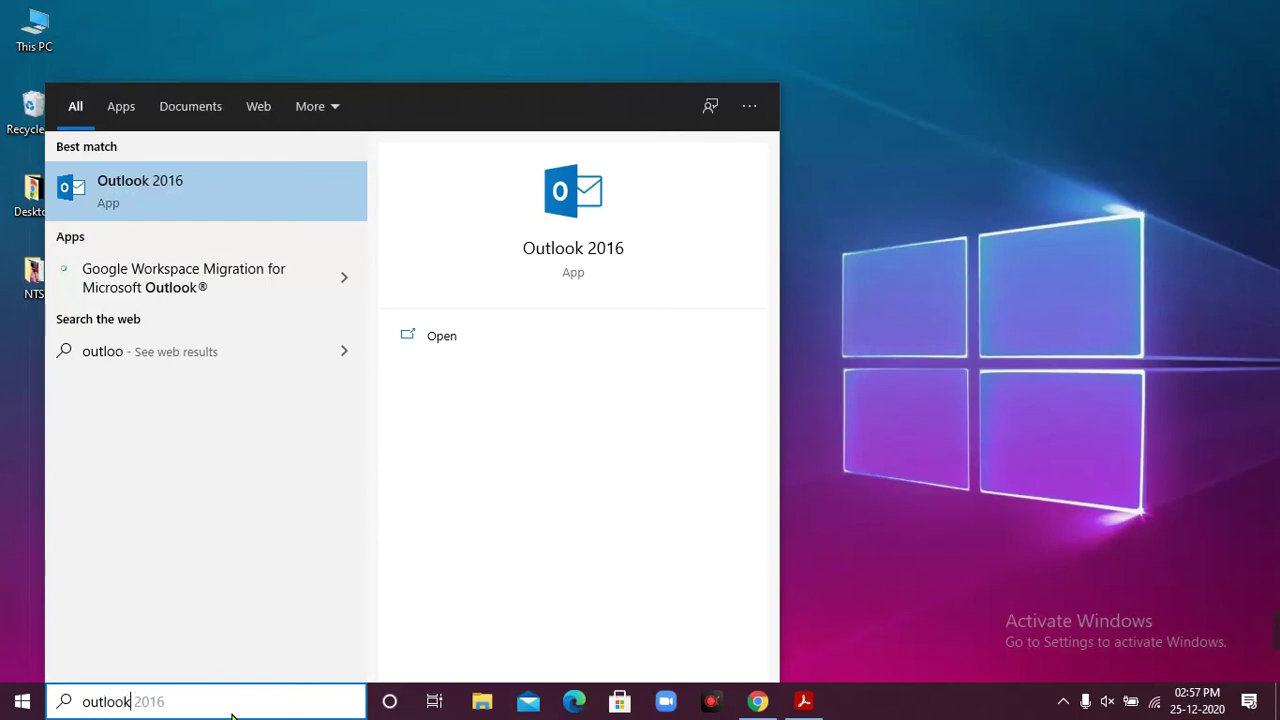
key(Return)
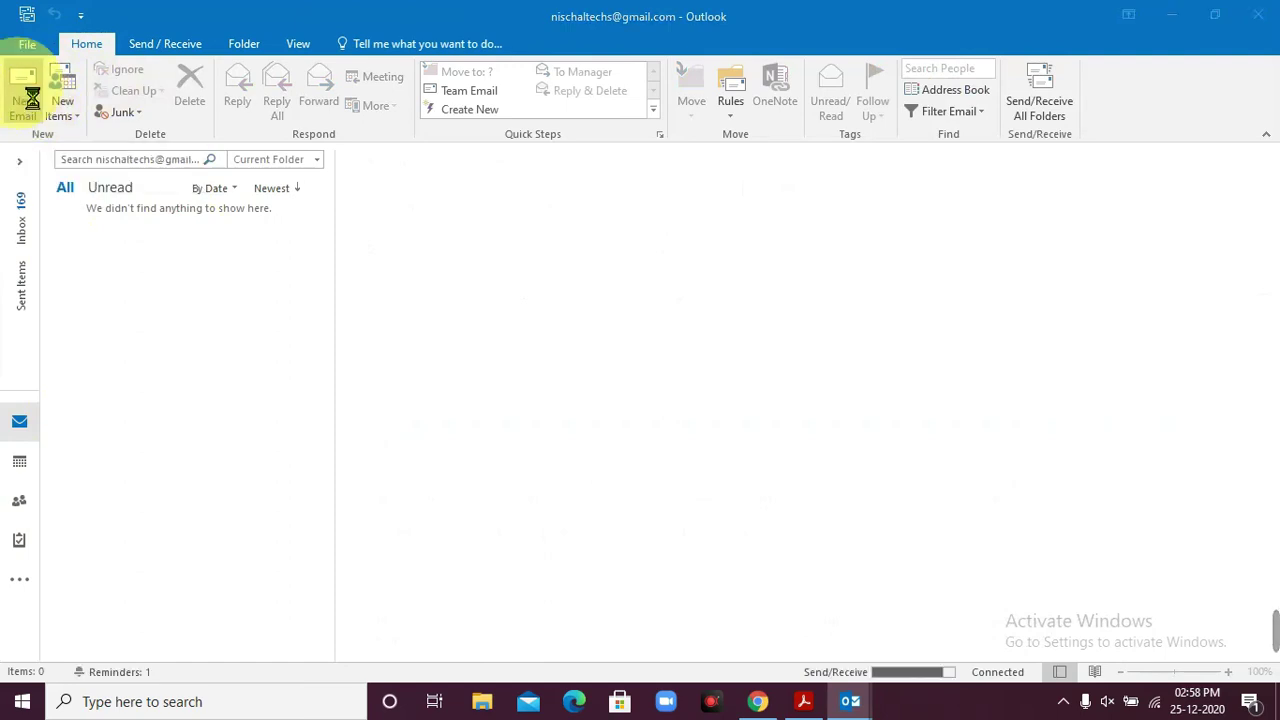
- Compose a new email addressed to the account's own e-mail address with subject 'test mail'
click(30, 95)
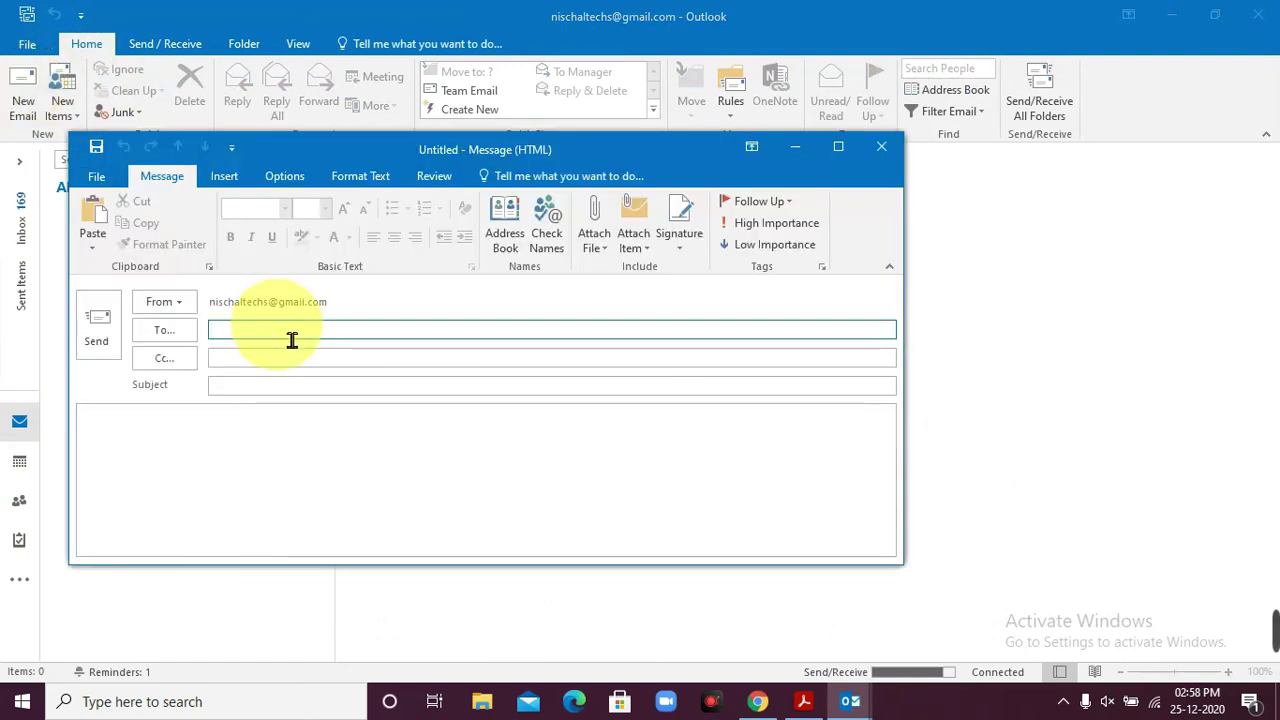
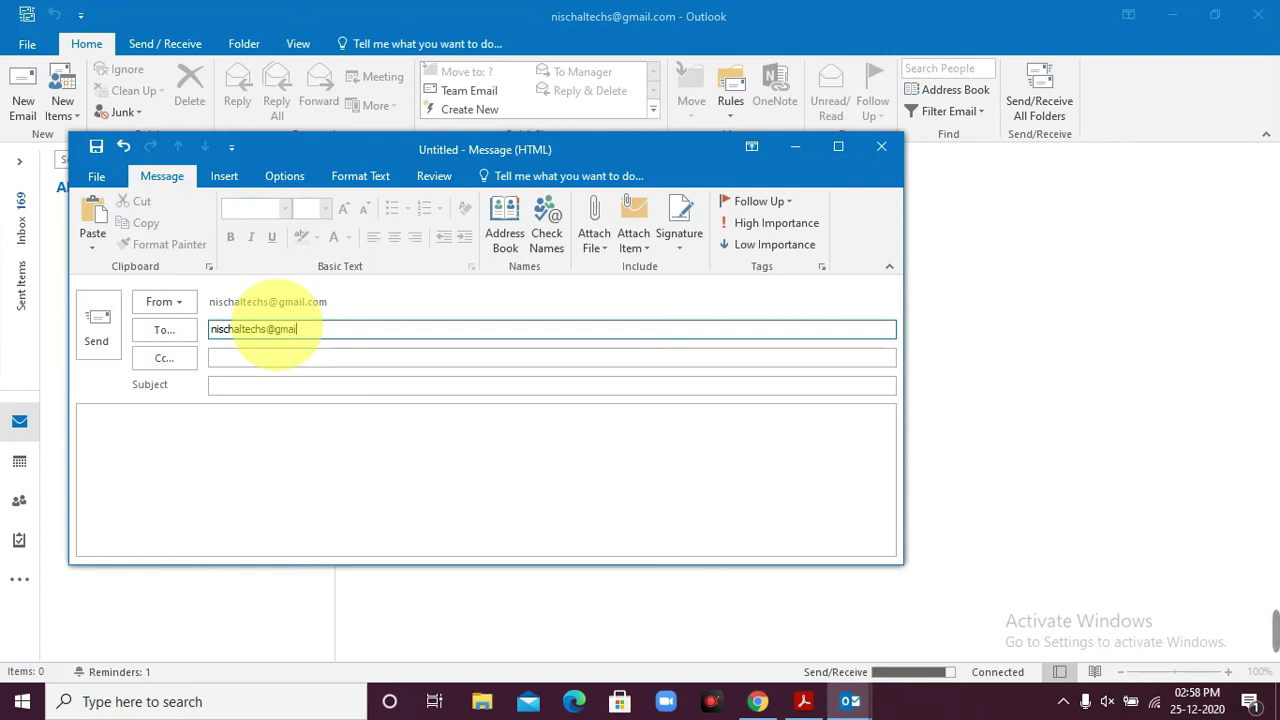
click(278, 386)
text(t)
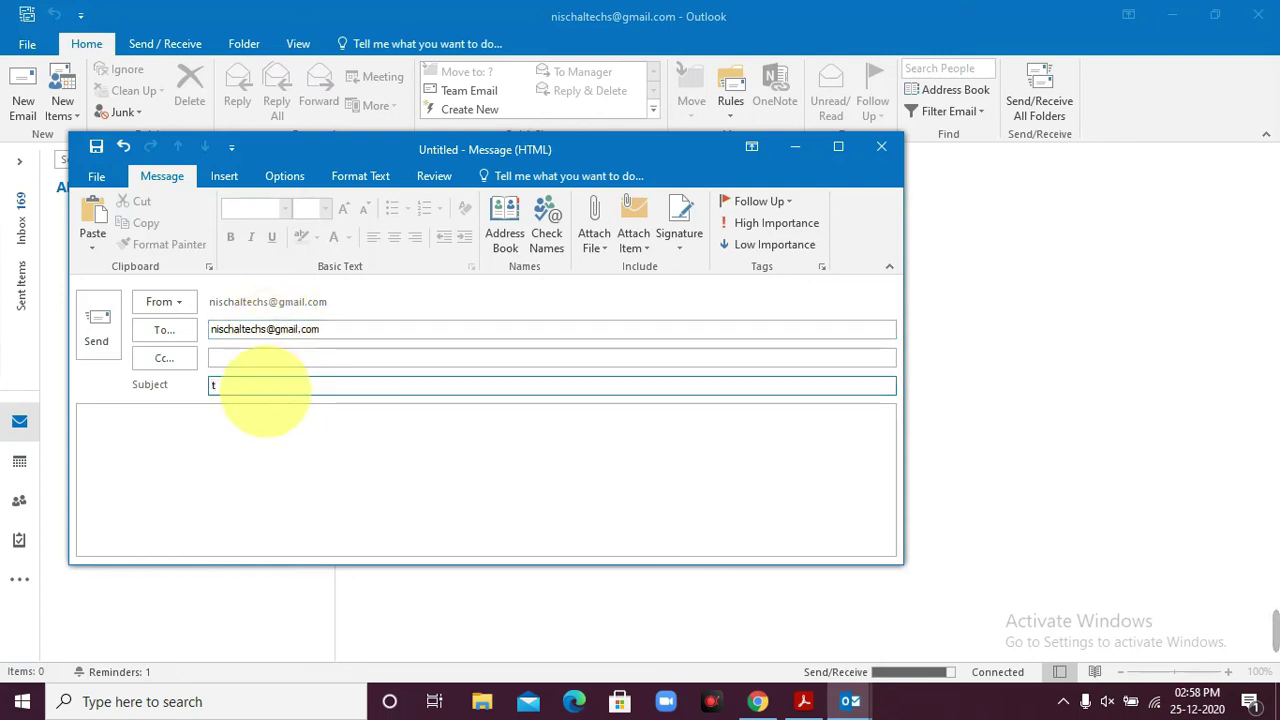
text(ew)
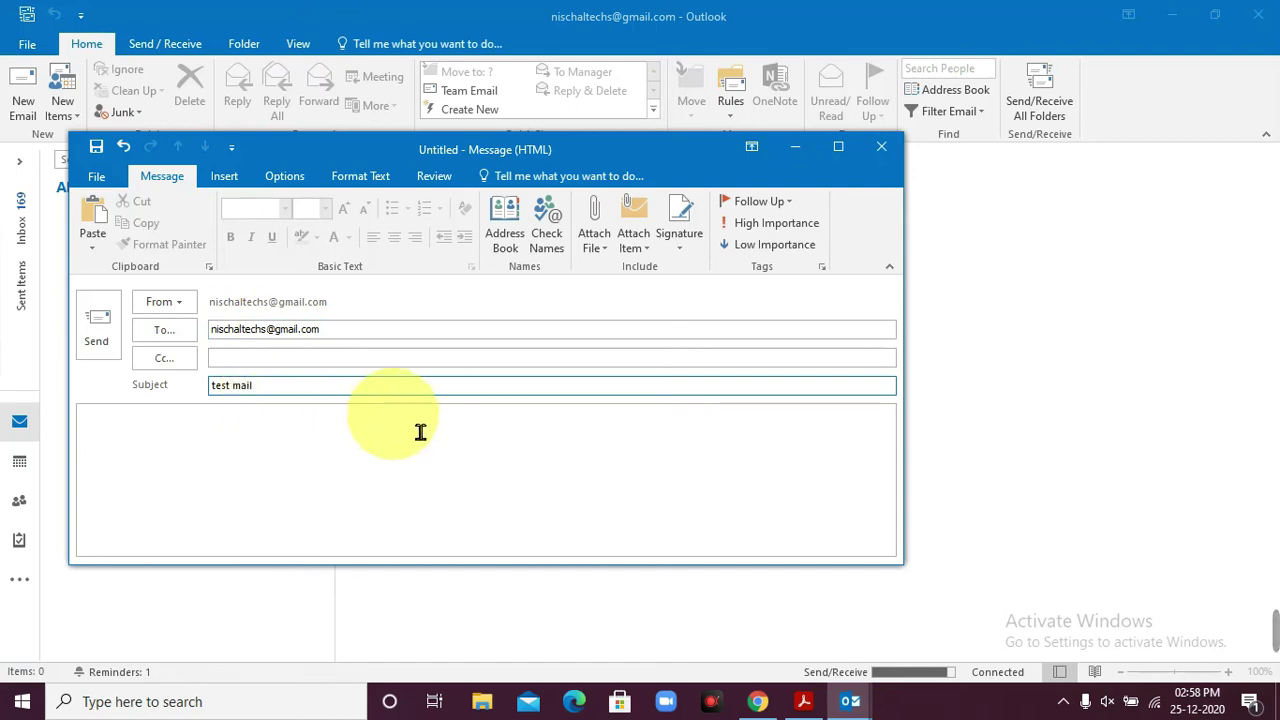
- Send the message, run Send/Receive All Folders, select the arrived 'test mail', then close Outlook
click(103, 340)
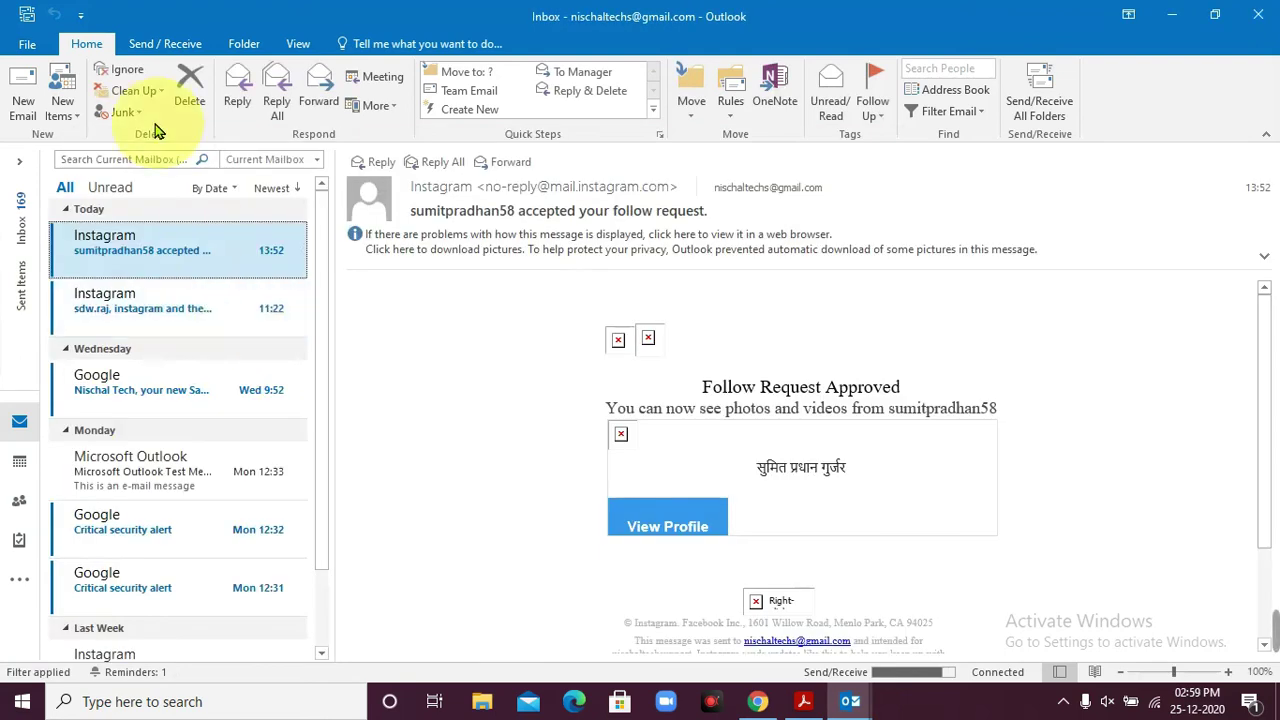
click(176, 46)
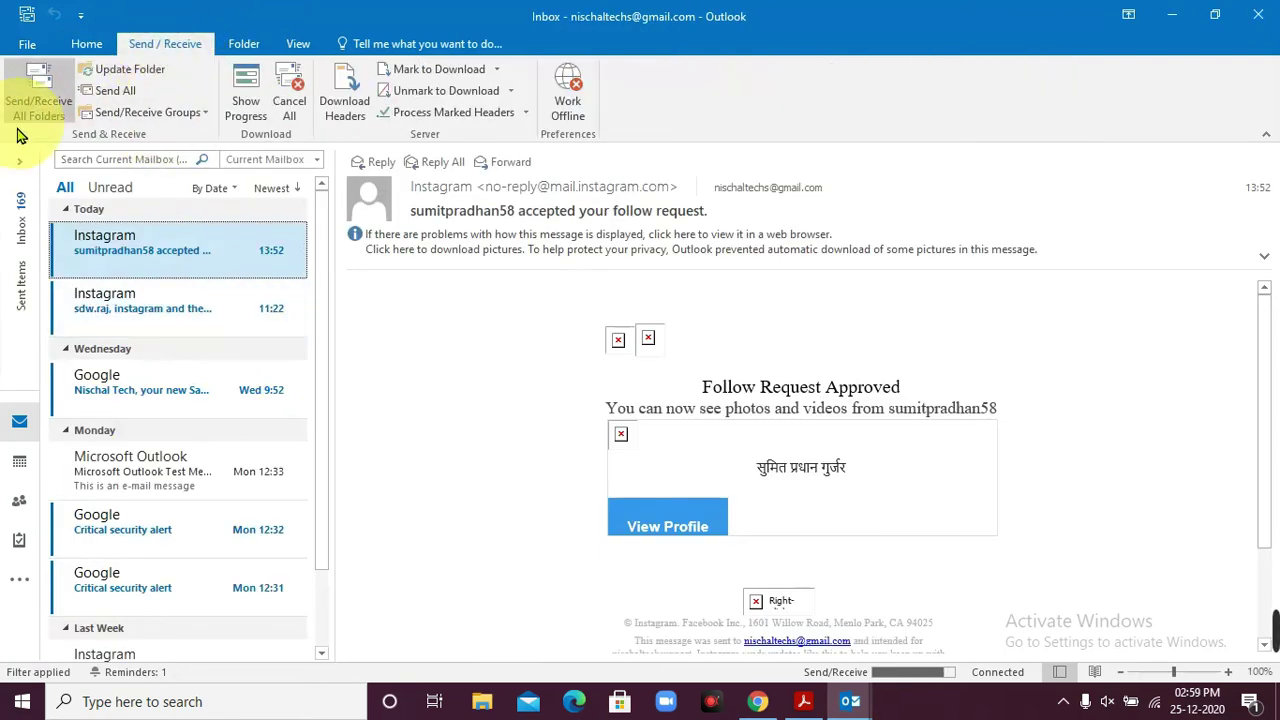
click(37, 82)
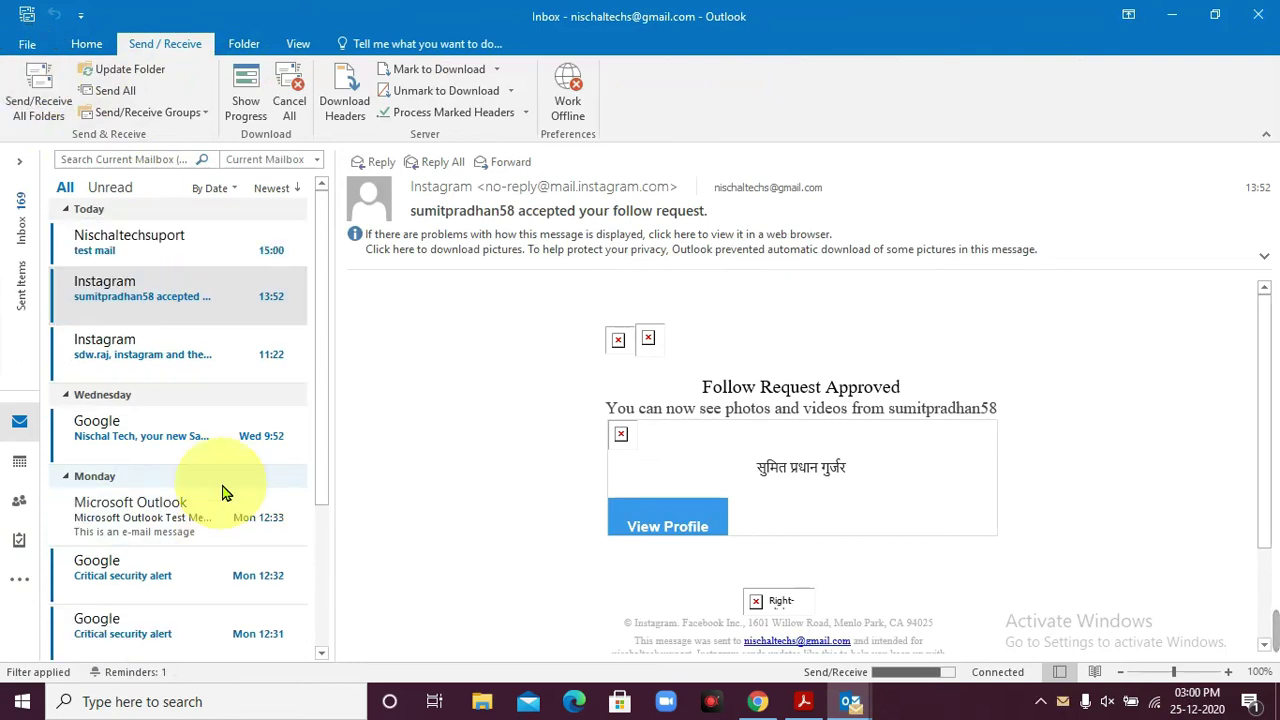
key(Up)
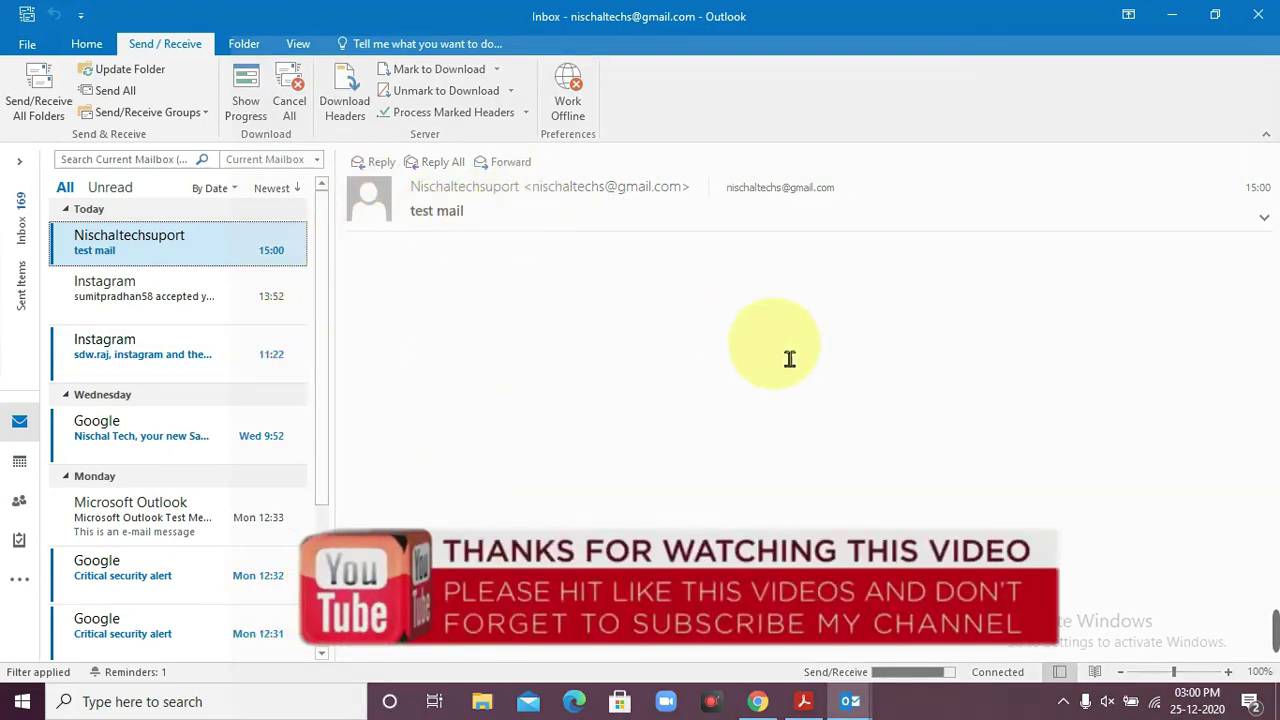
click(1265, 20)
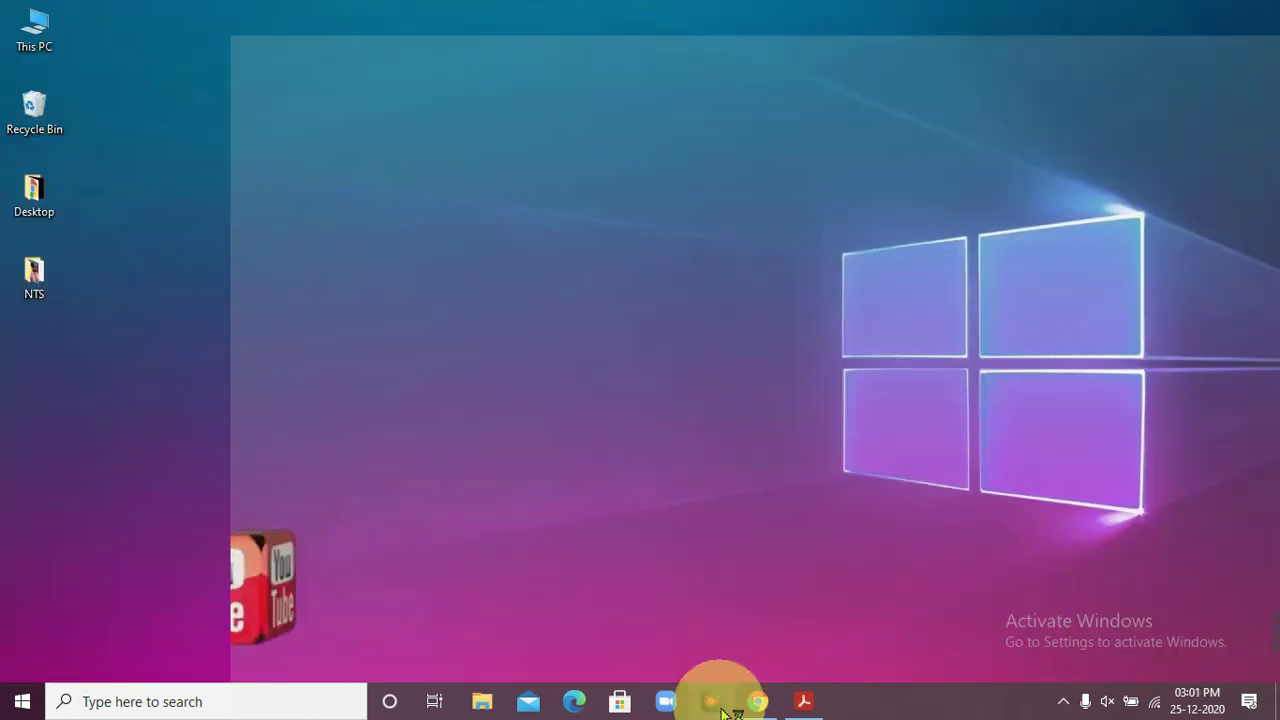